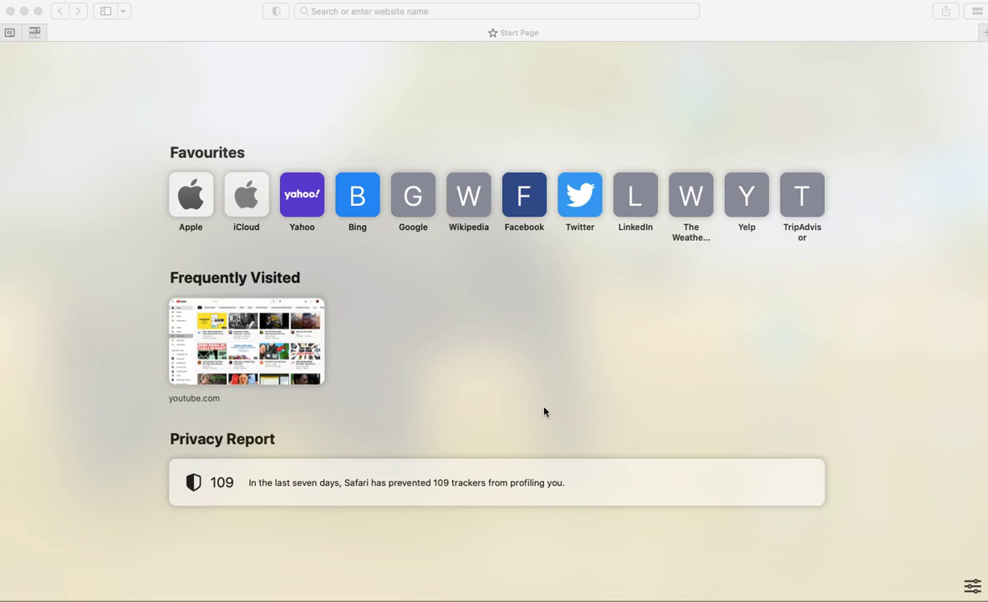
- Search 'google forms' in Safari, go to the Forms home page, and create a blank form
left_click(367, 12)
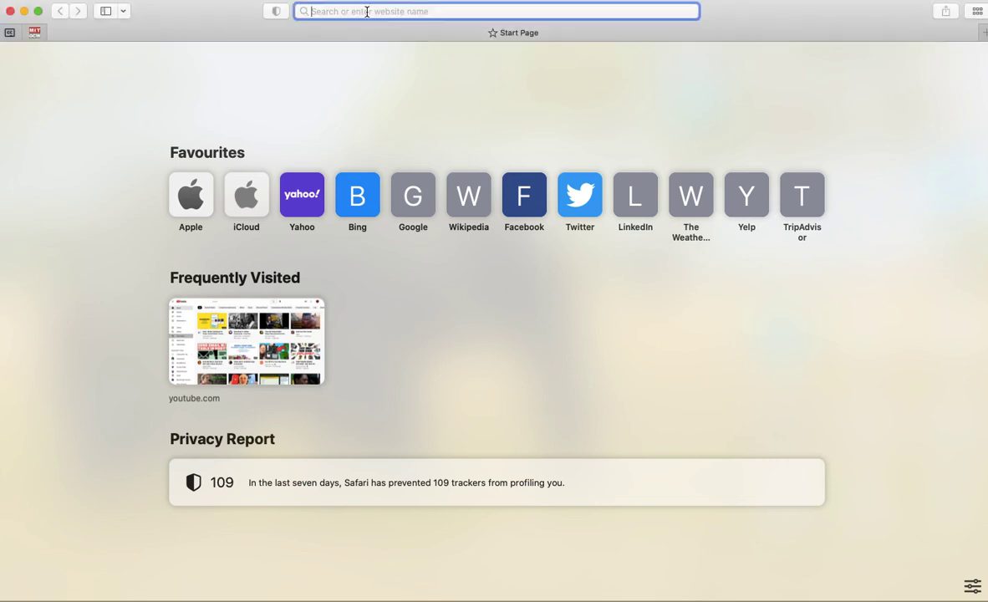
type("goog")
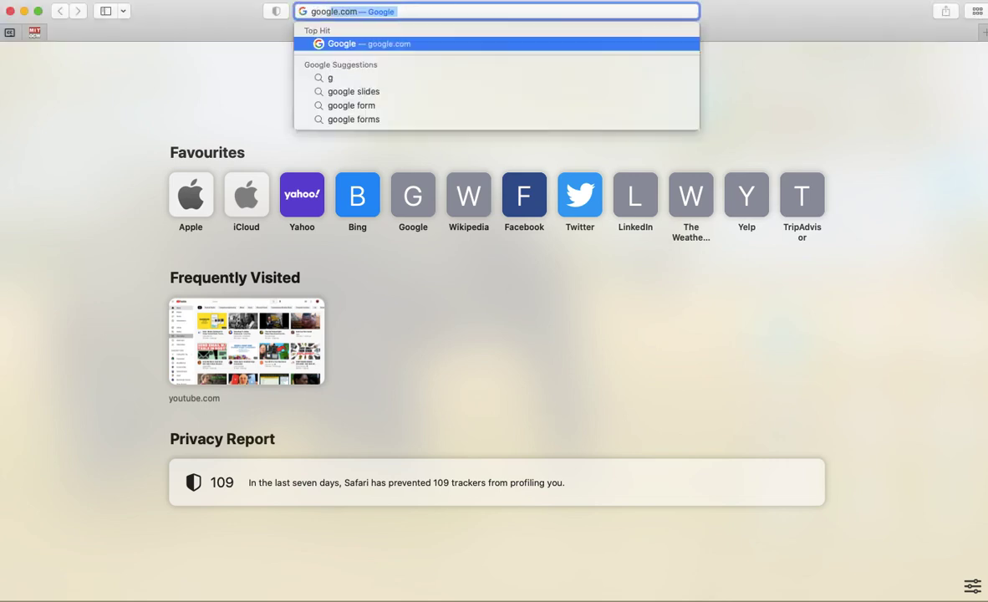
type("le fo")
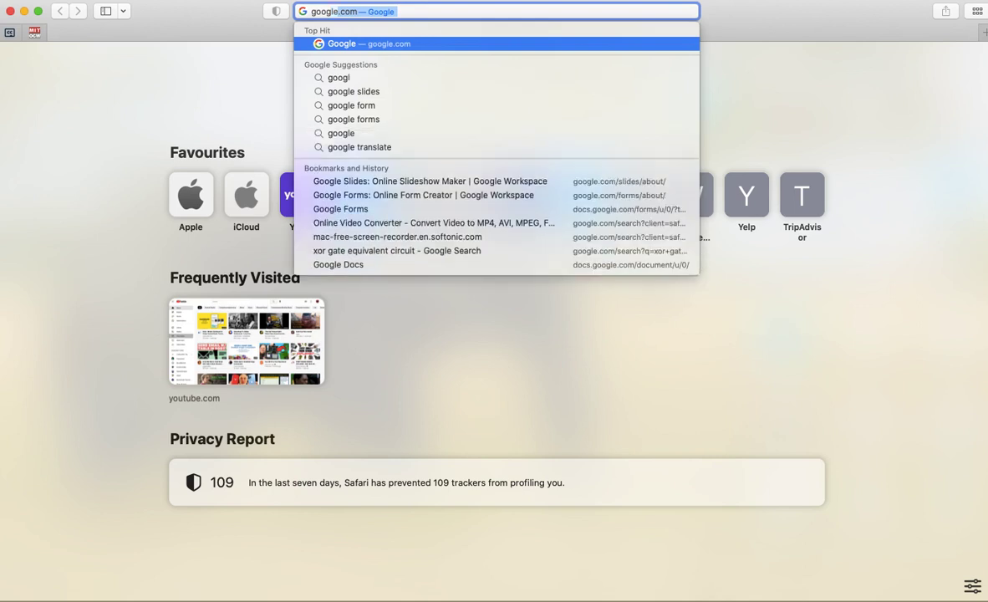
type("rms")
key("Return")
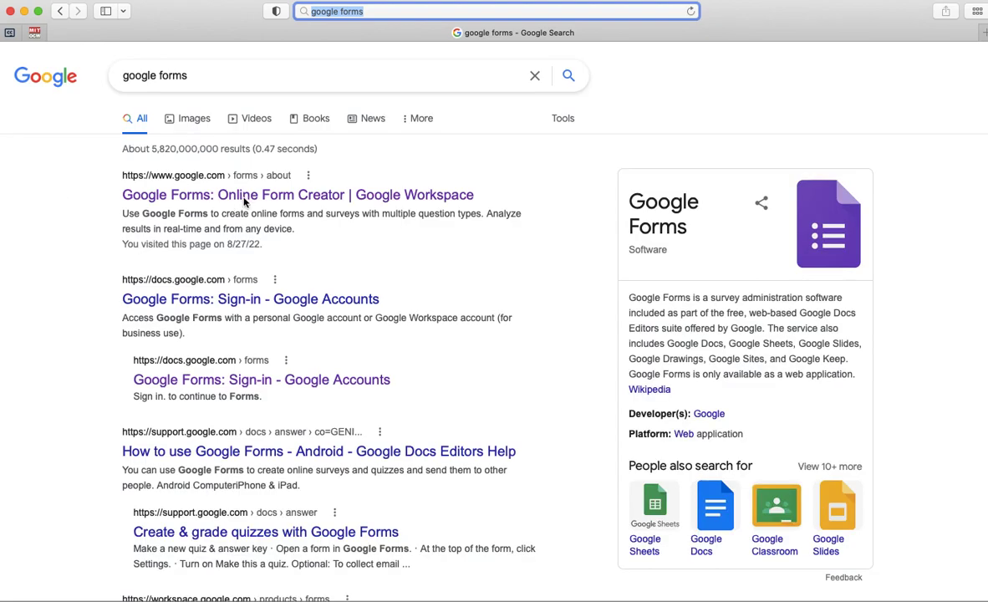
left_click(199, 194)
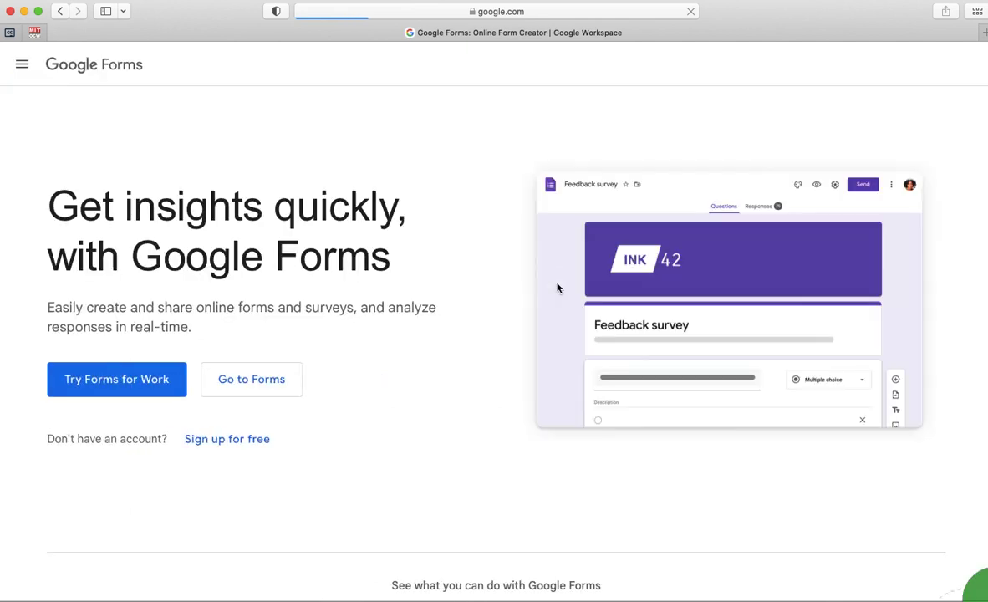
left_click(240, 384)
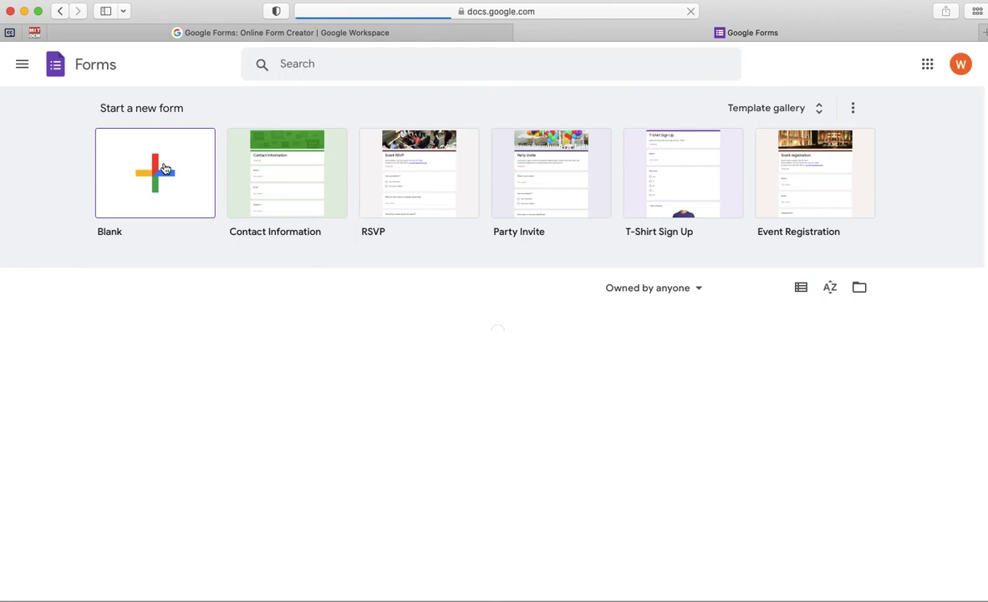
left_click(154, 173)
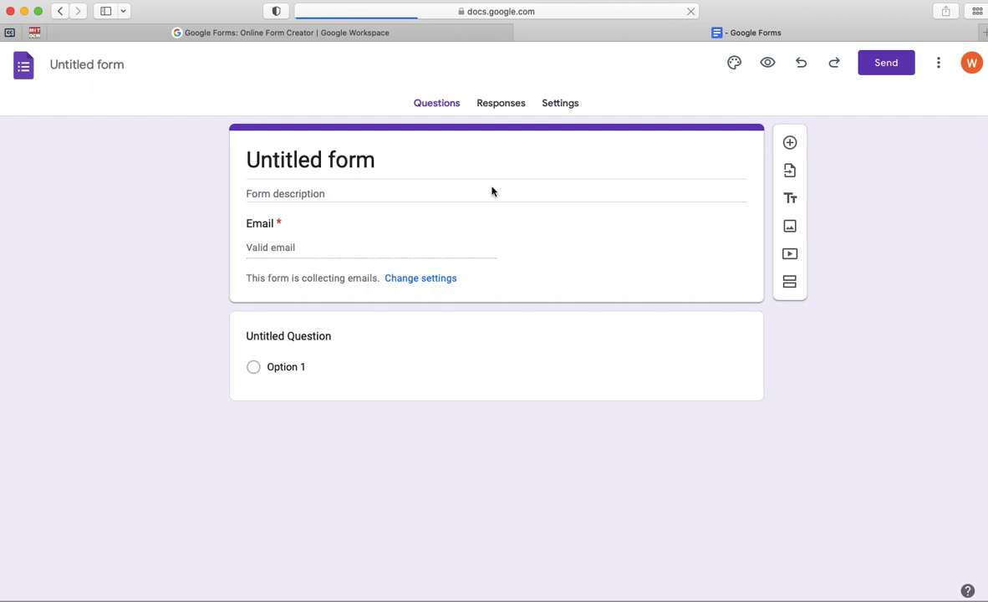
- Replace 'Untitled form' with the title 'ICT TRAINING PROGRAM' and close the stray blog tab
left_click(368, 162)
left_click(379, 160)
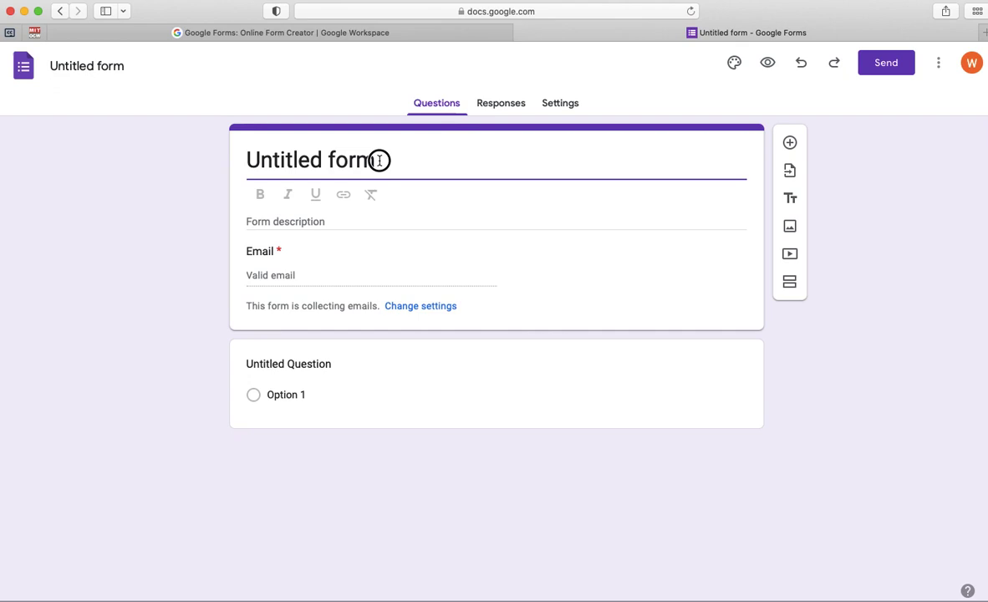
left_click(243, 154)
triple_click(290, 159)
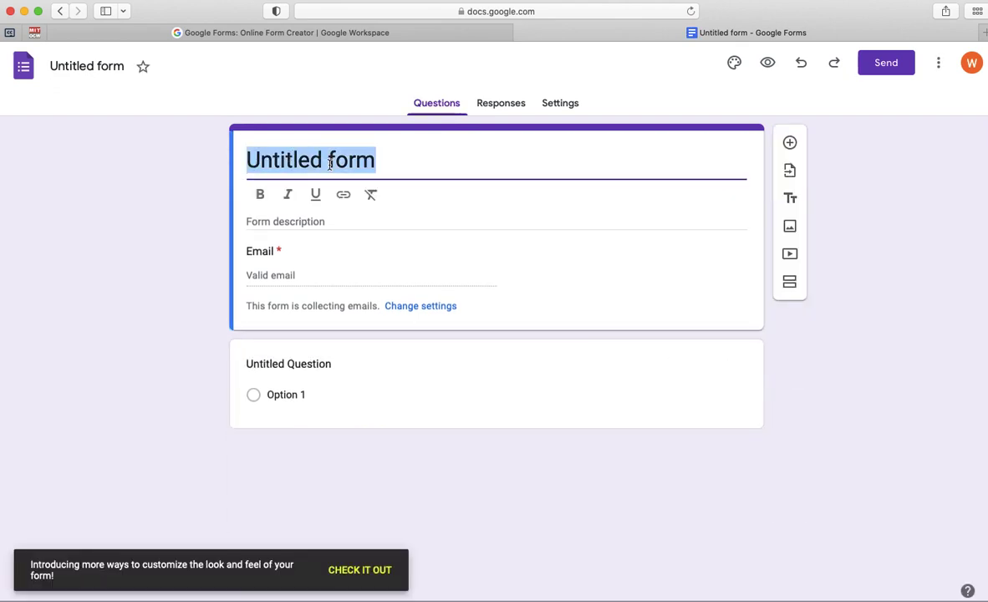
type("ICT TRAININ")
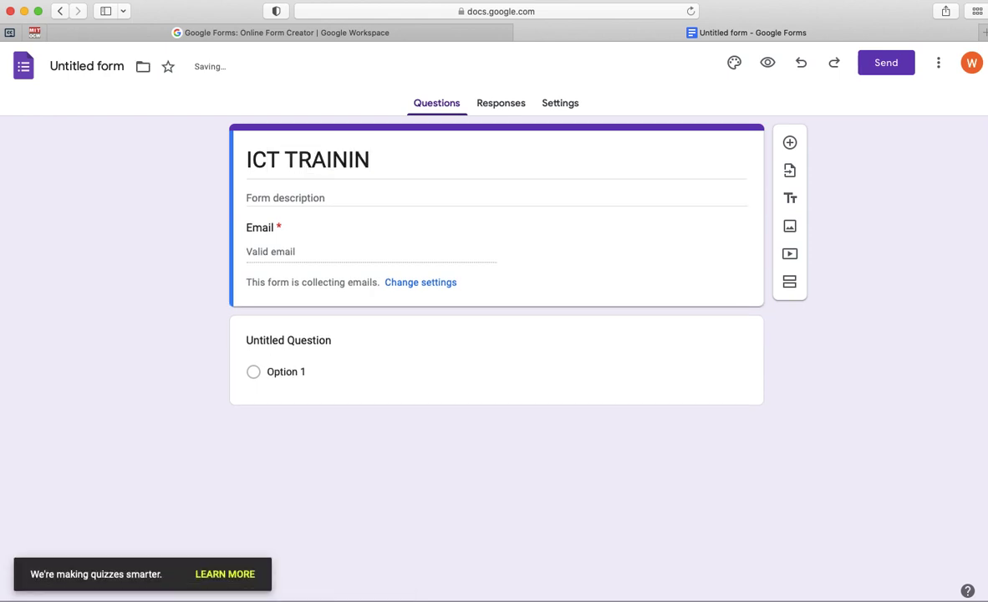
key("space")
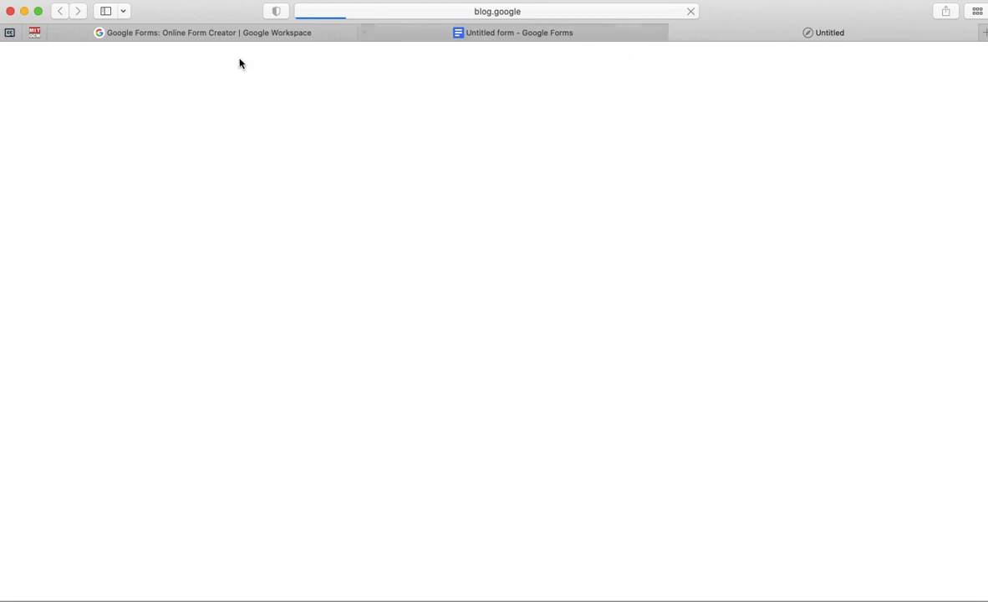
left_click(457, 34)
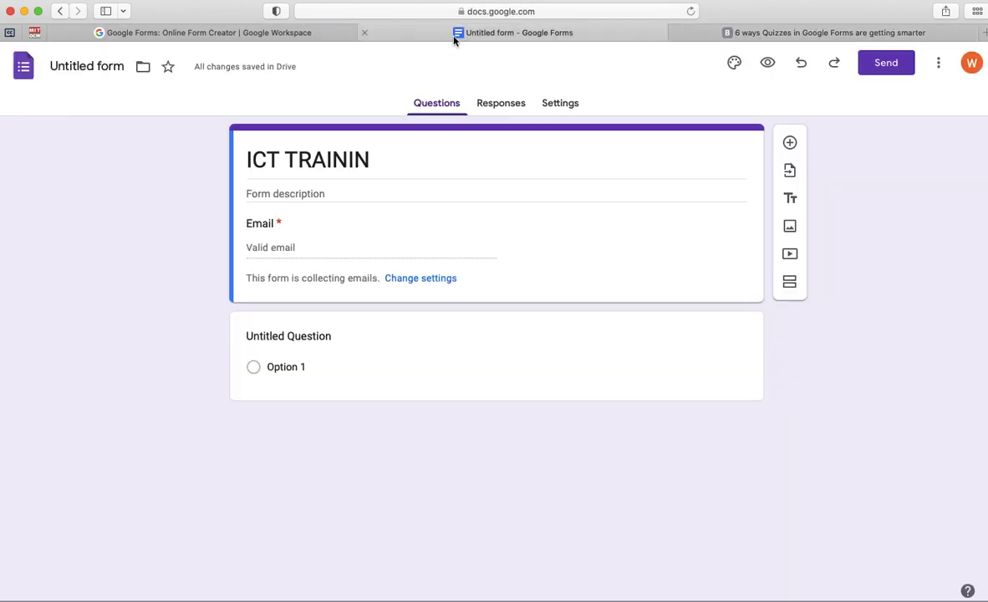
left_click(390, 153)
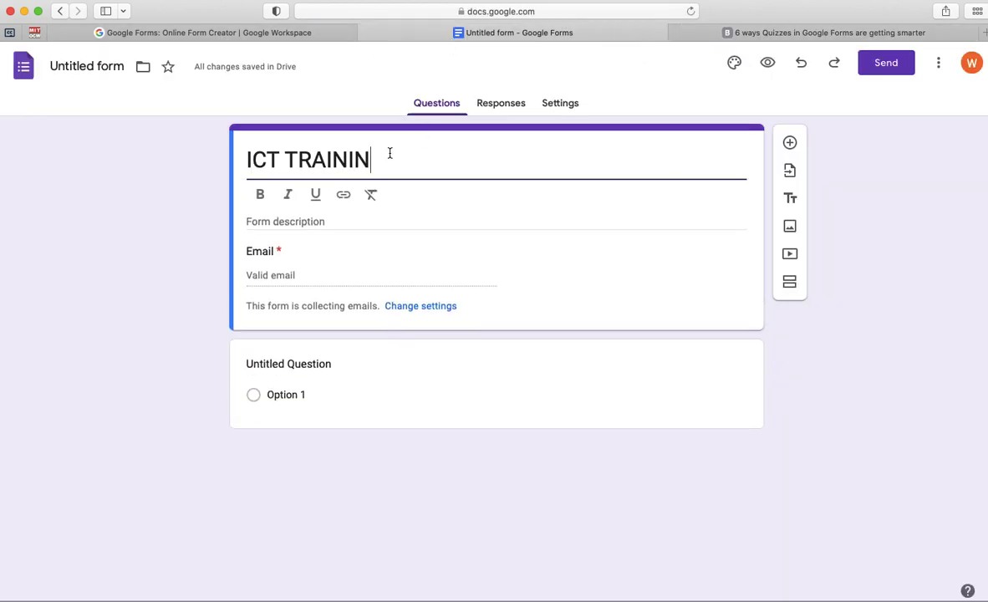
type("G PR")
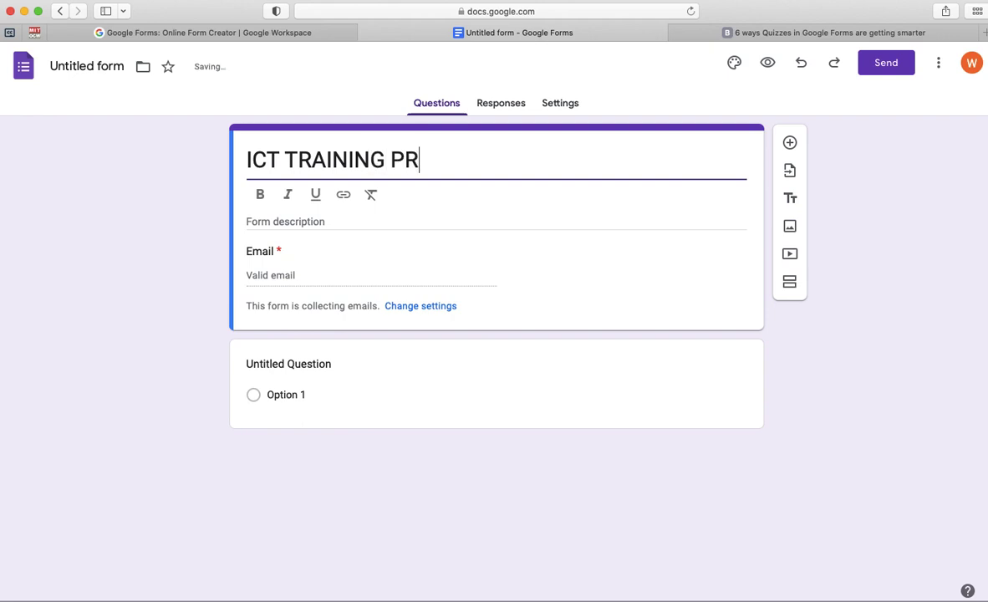
type("OGRAM")
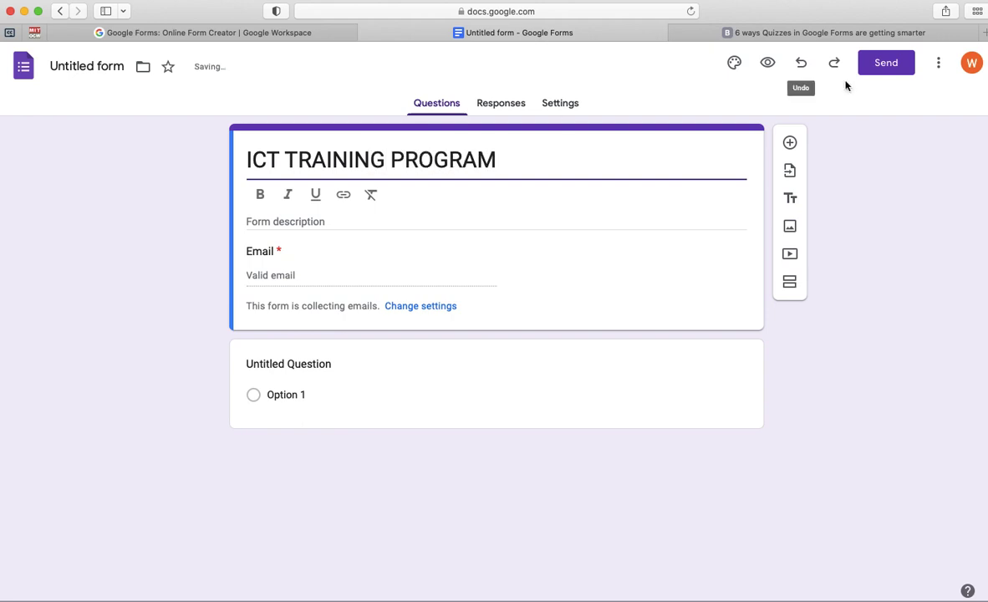
left_click(675, 33)
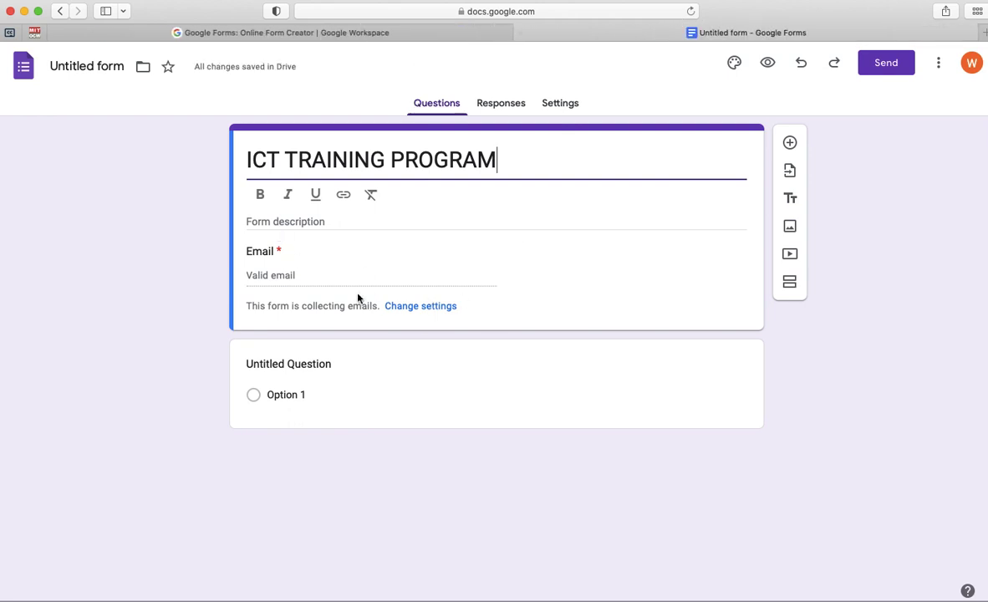
left_click(565, 109)
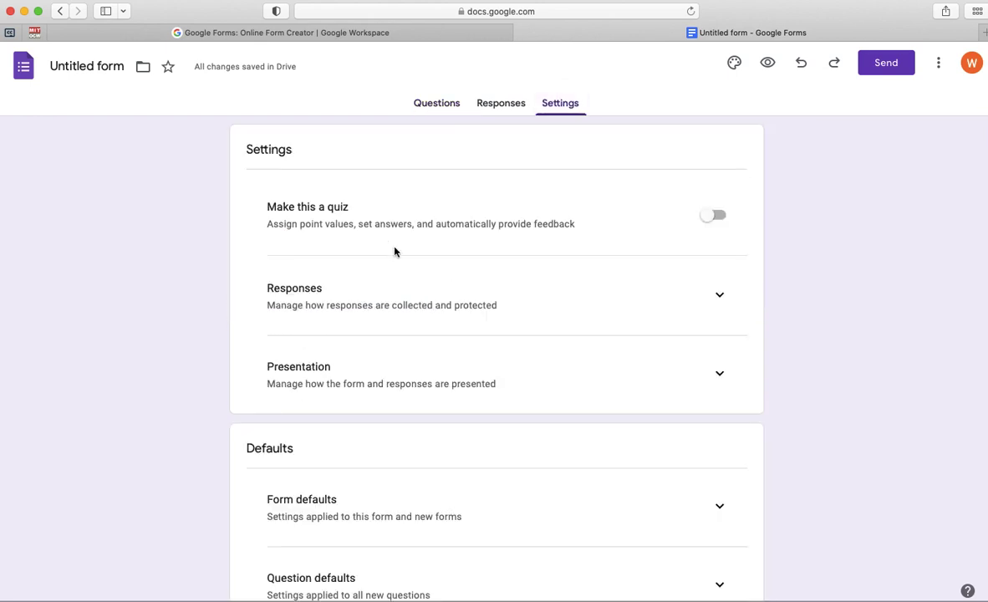
- Turn on 'Limit to 1 response' under Responses settings, then go back to the Questions page
scroll(447, 327, "down", 2)
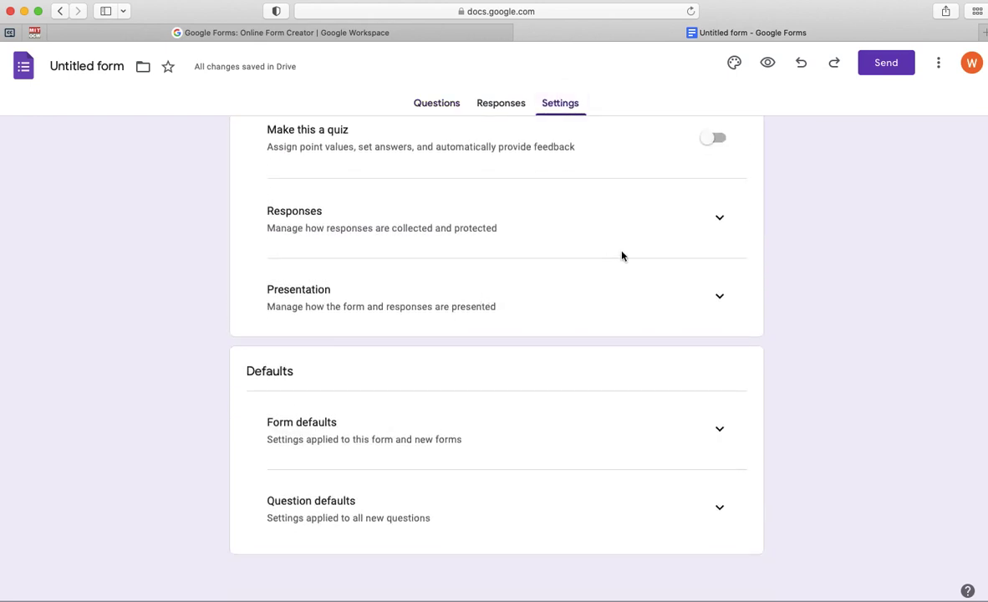
left_click(719, 220)
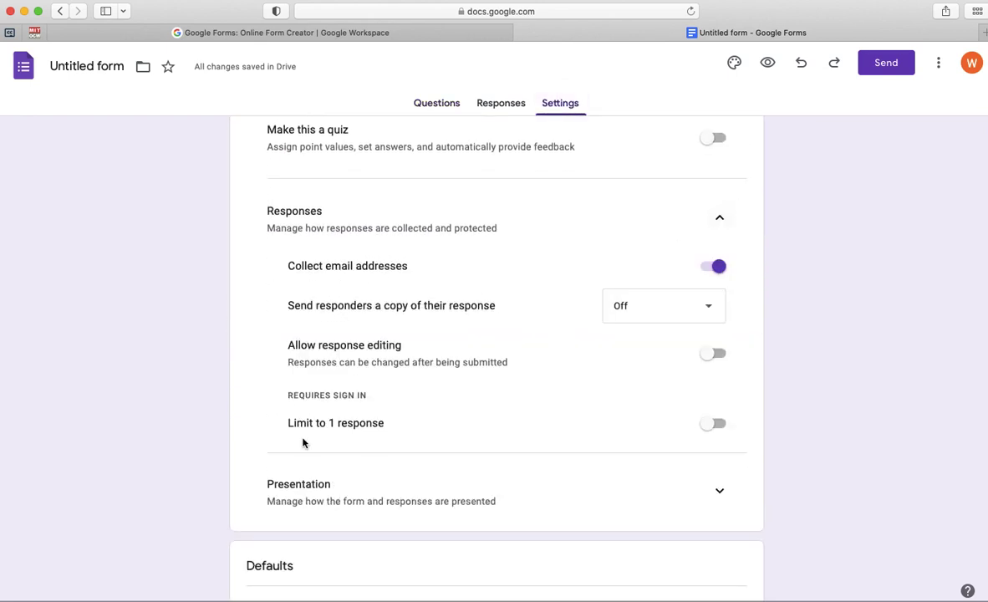
left_click(715, 424)
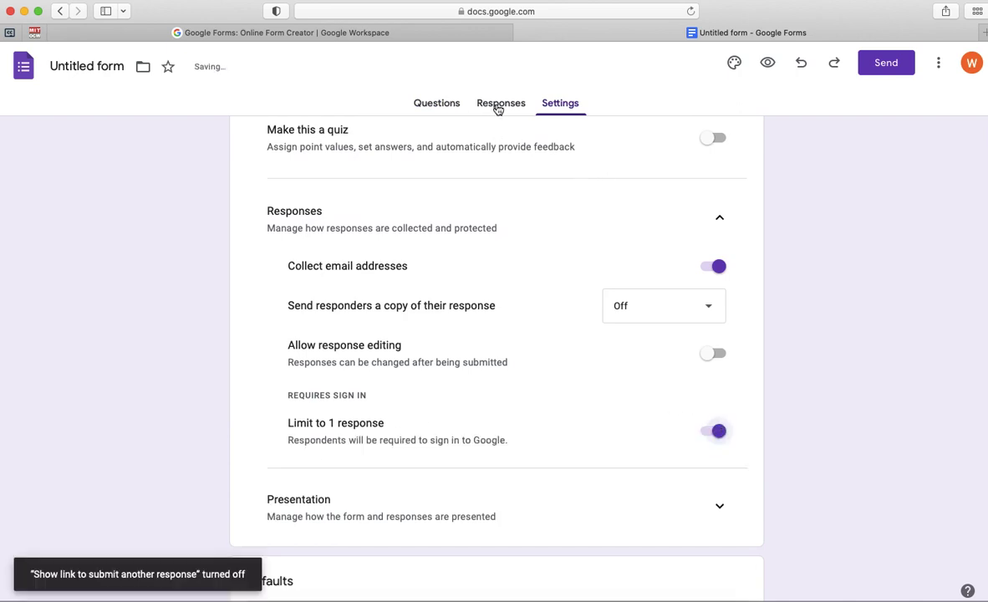
scroll(419, 384, "down", 2)
scroll(418, 383, "down", 3)
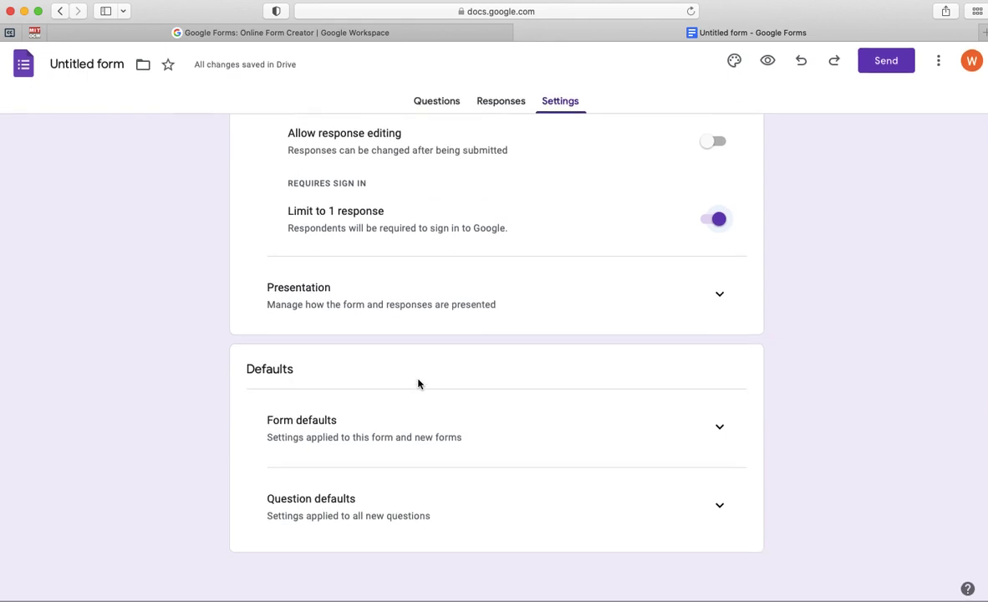
left_click(715, 430)
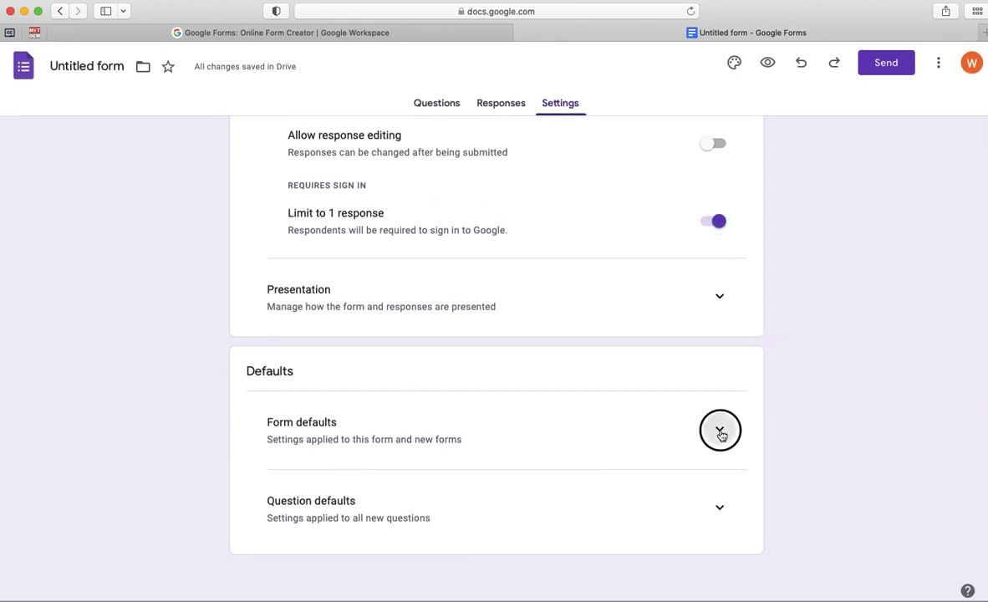
scroll(380, 484, "down", 1)
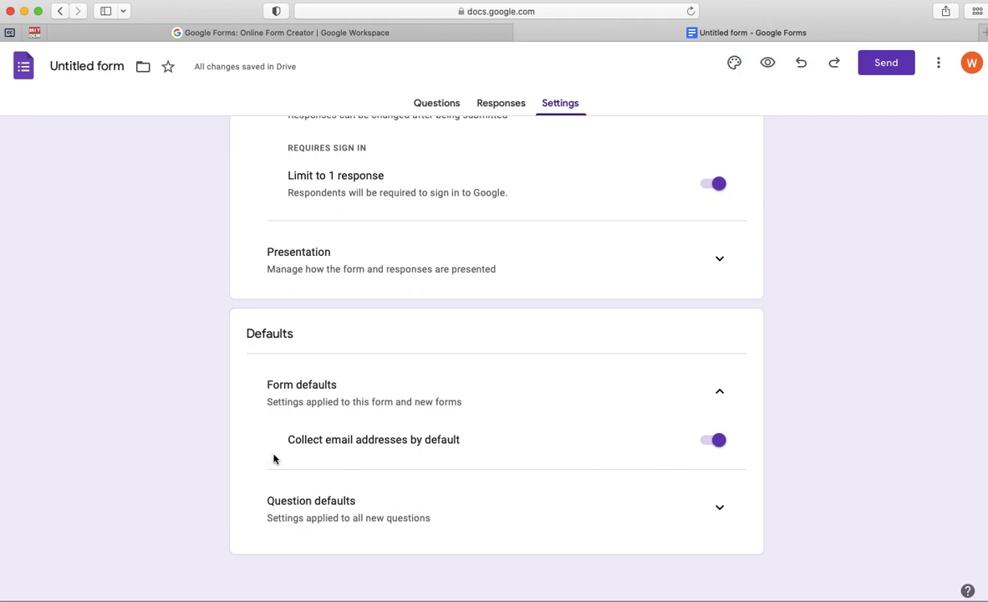
left_click(437, 102)
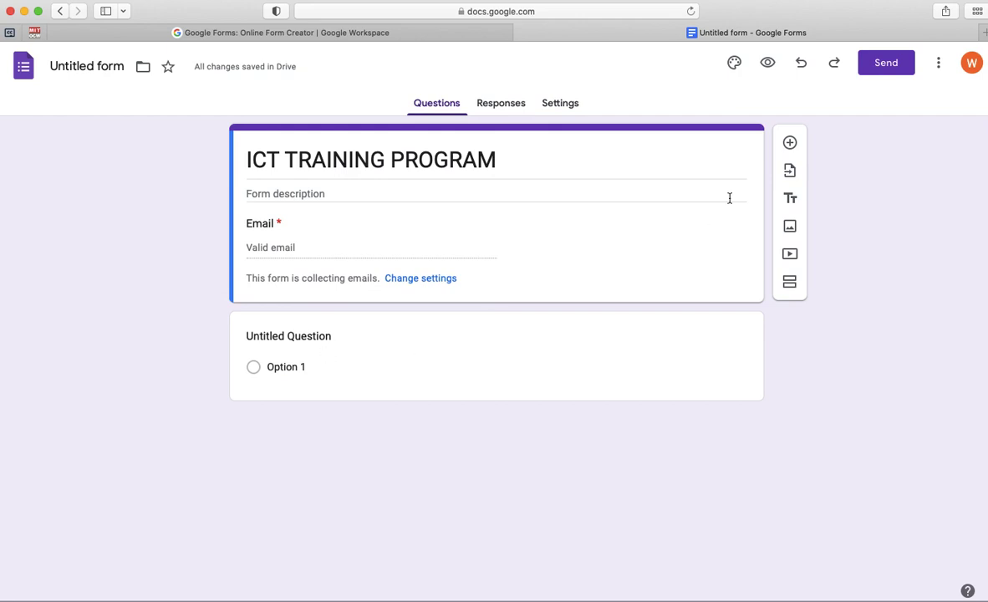
- Add a required short-answer question titled 'Name f Participant' above the Untitled Question
left_click(499, 326)
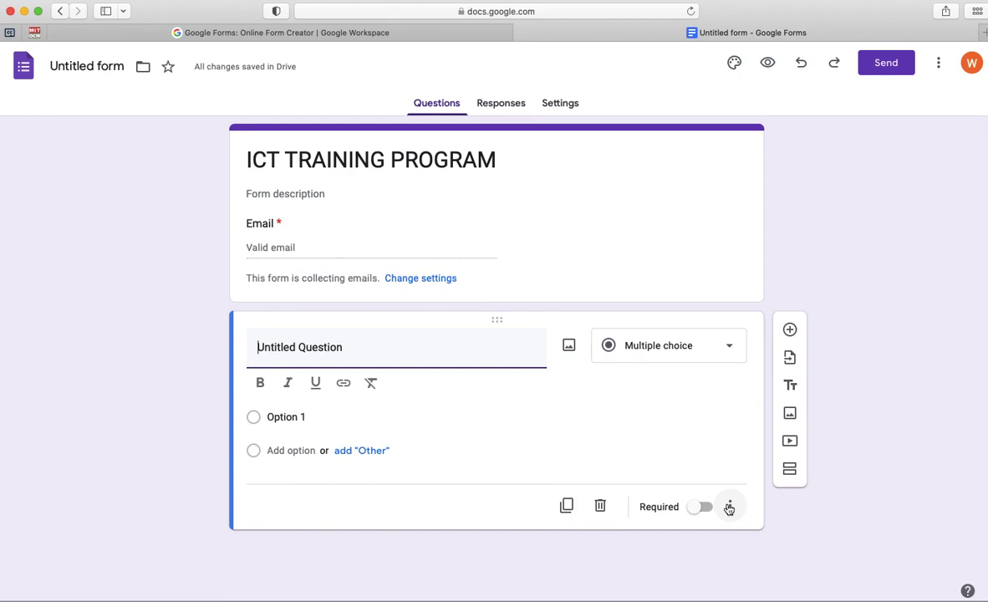
left_click(729, 508)
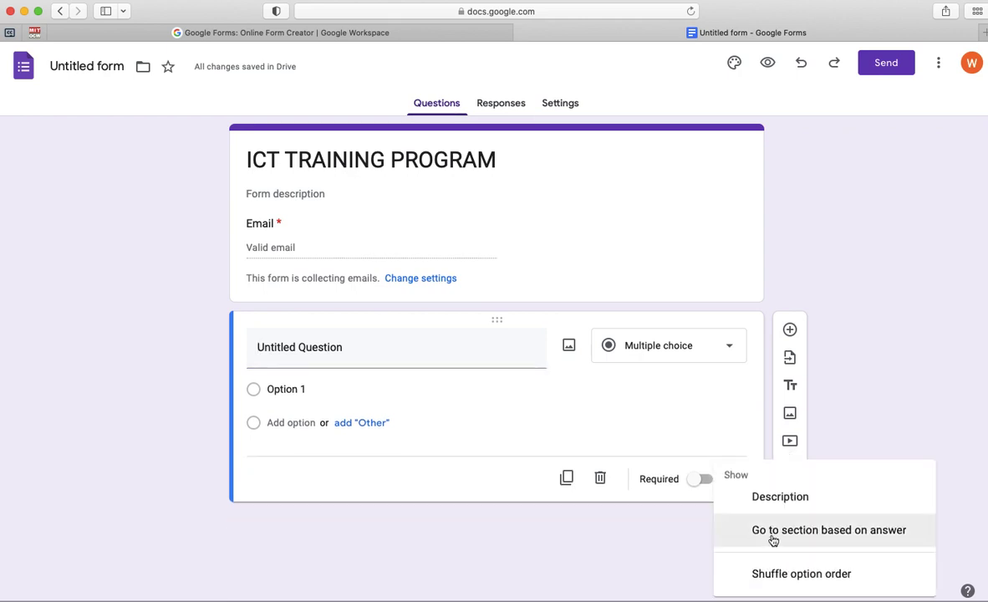
left_click(600, 480)
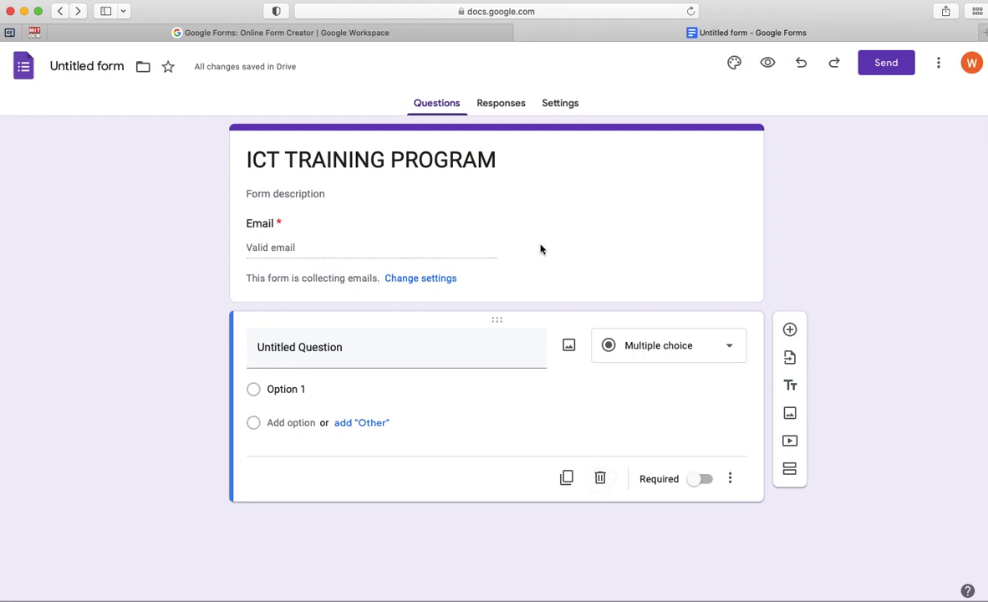
left_click(452, 248)
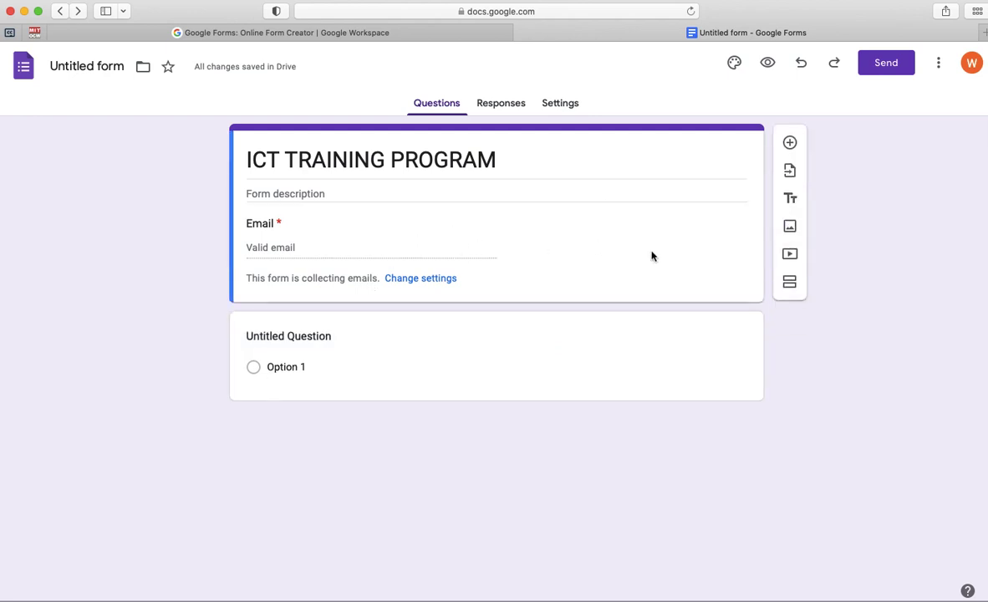
left_click(789, 143)
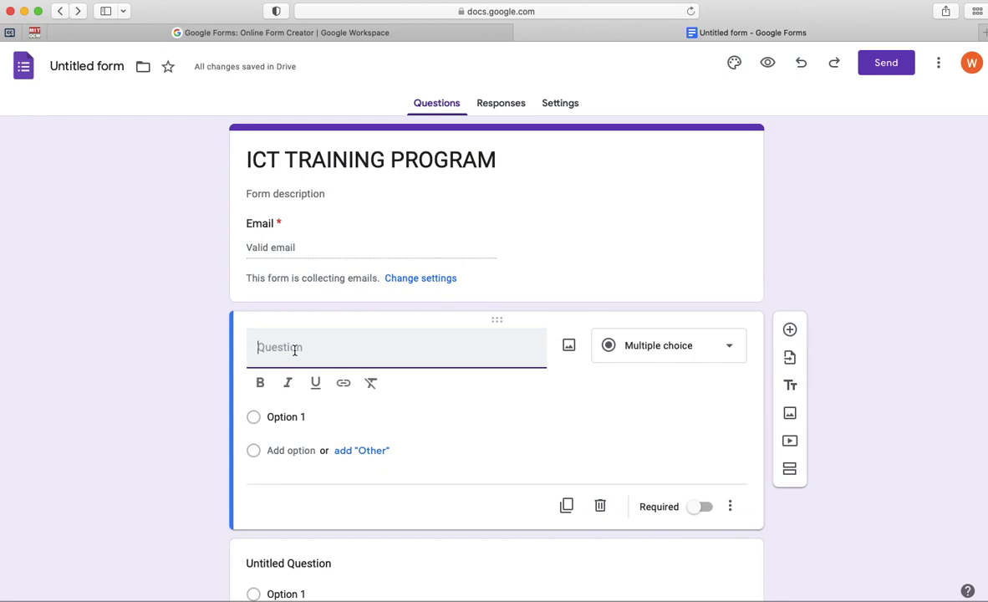
type("Name f Partici")
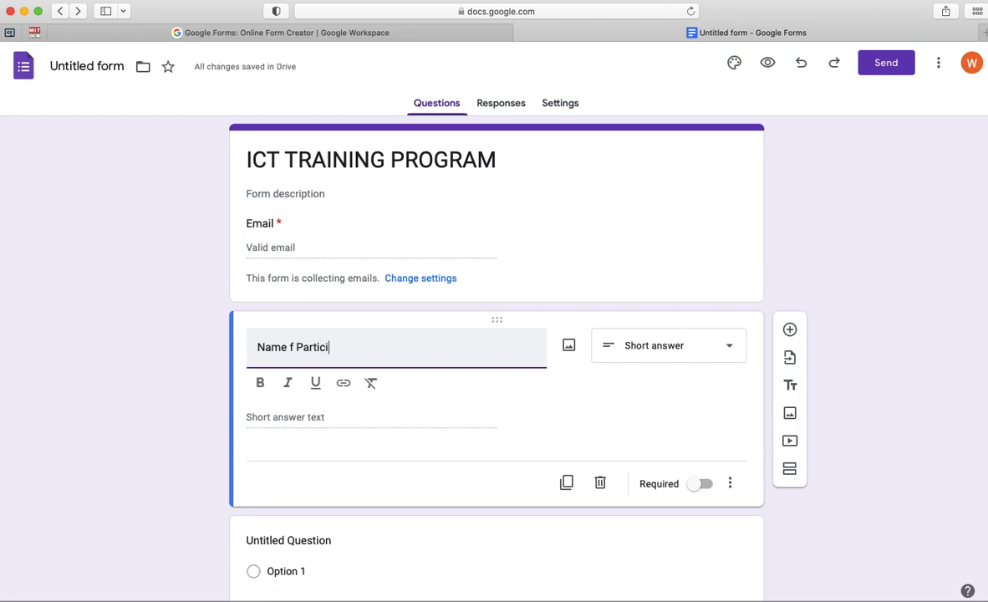
type("pant")
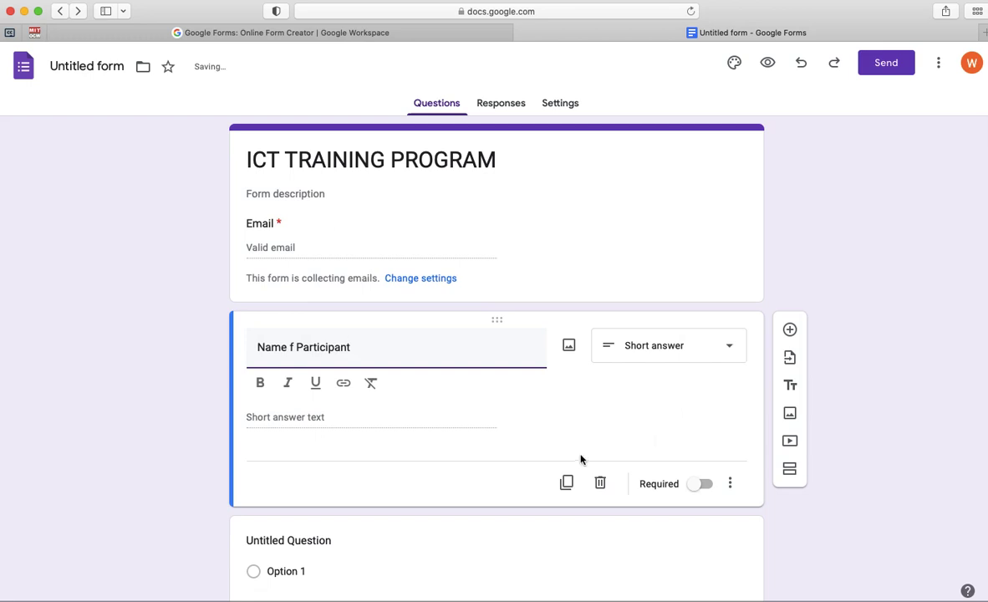
left_click(701, 487)
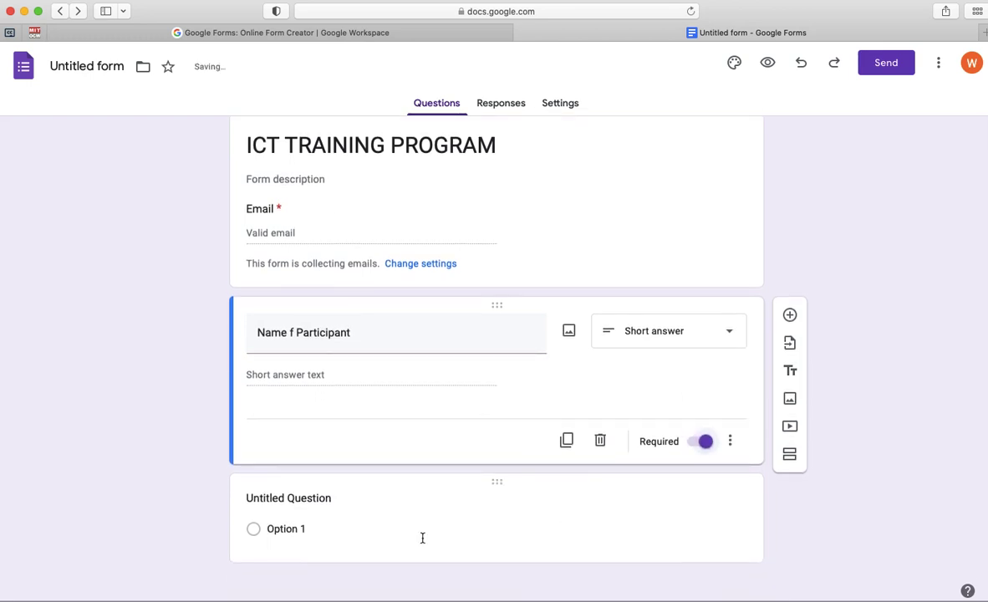
left_click(421, 533)
- Retitle the next question 'Name of Institution' and make it required
left_click(352, 414)
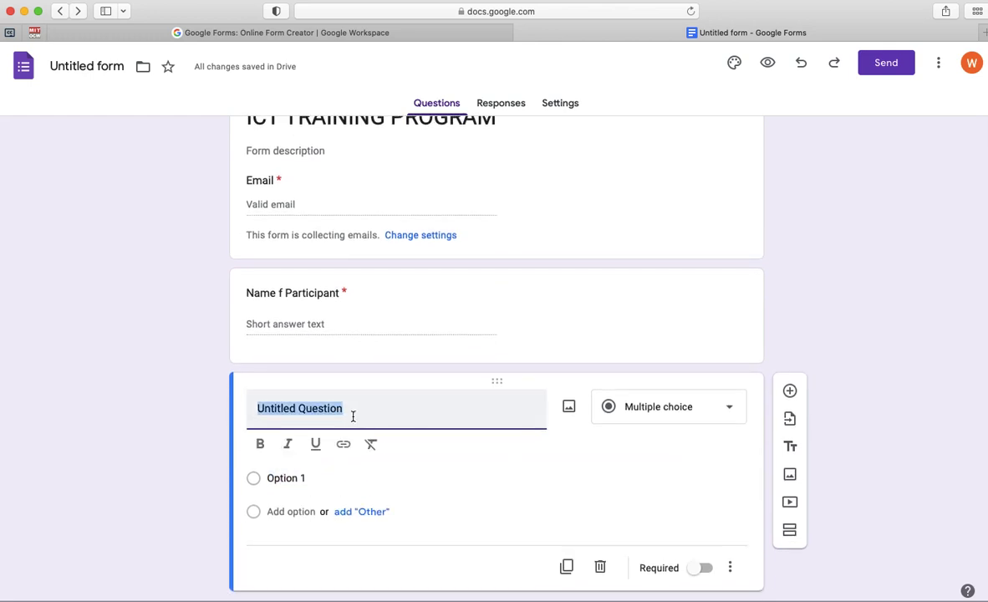
type("Nma")
key("BackSpace")
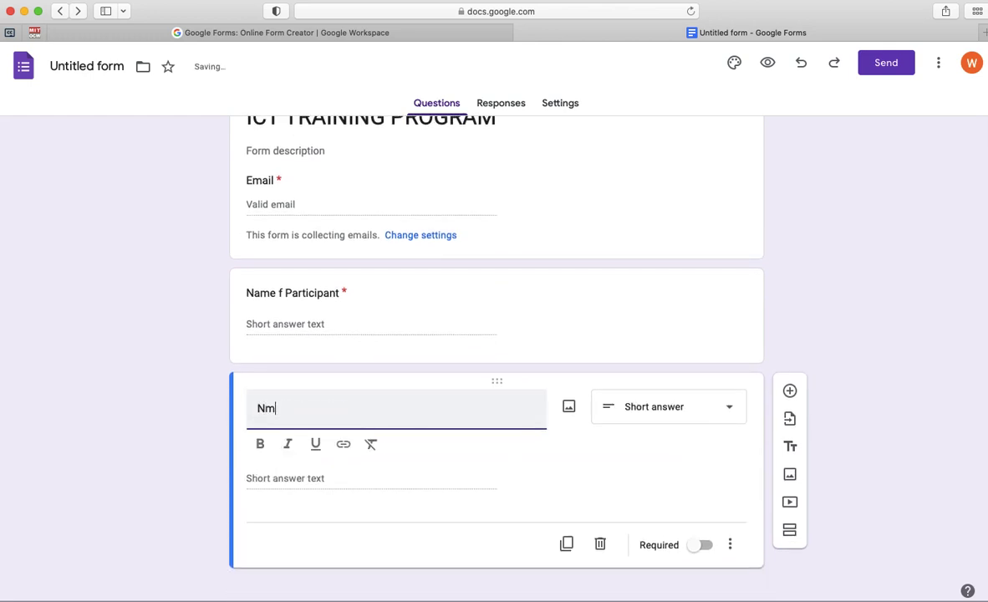
key("BackSpace")
type("ame of Institution")
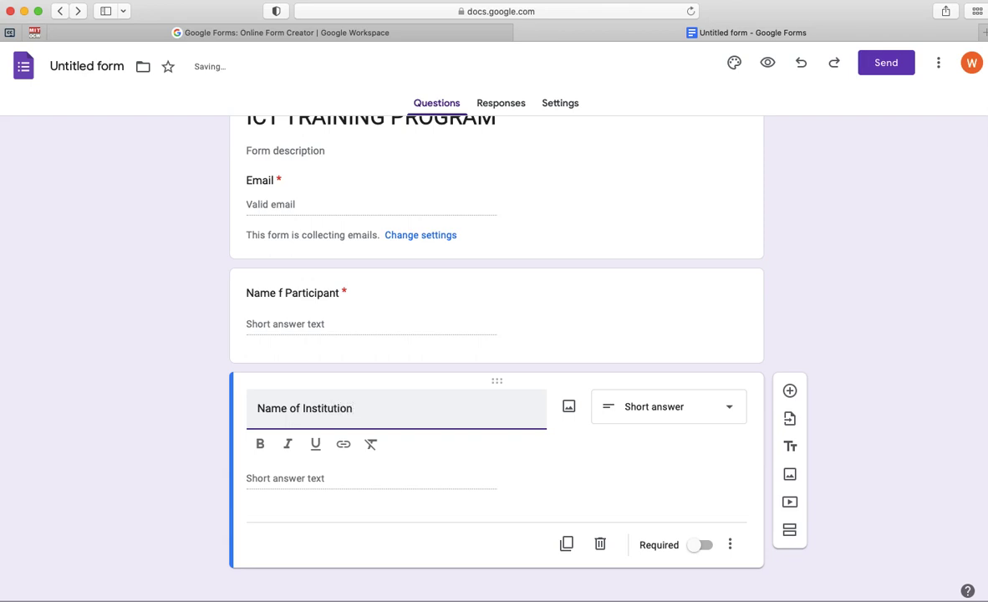
left_click(705, 545)
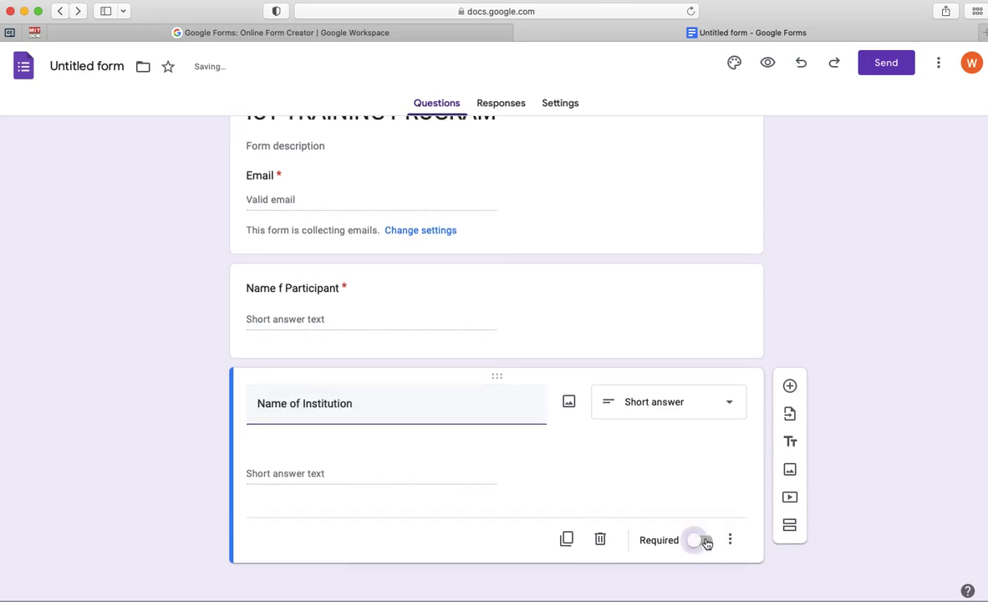
- Add a required question titled 'Date' with the Date question type
left_click(790, 402)
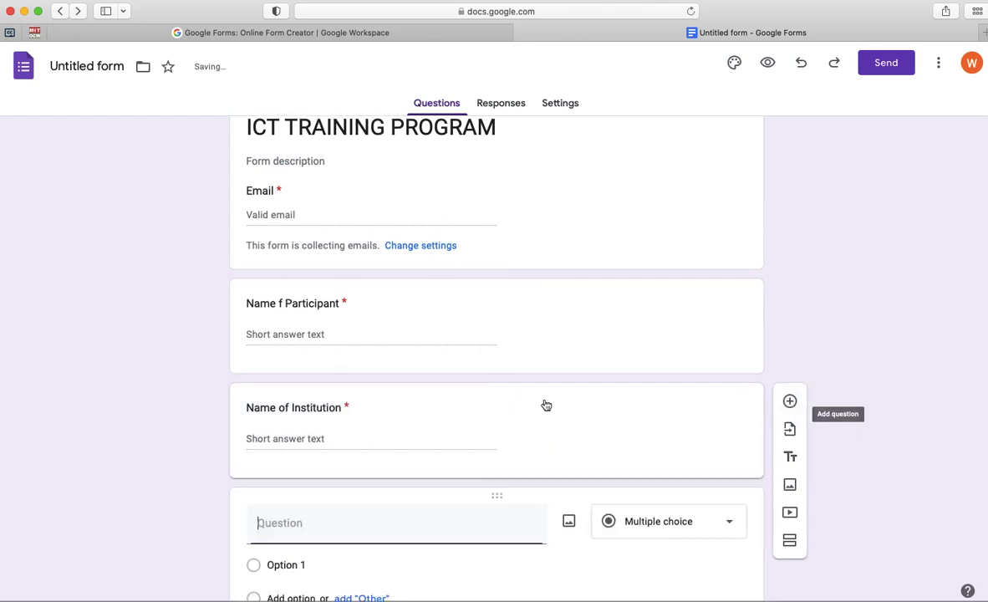
type("Date")
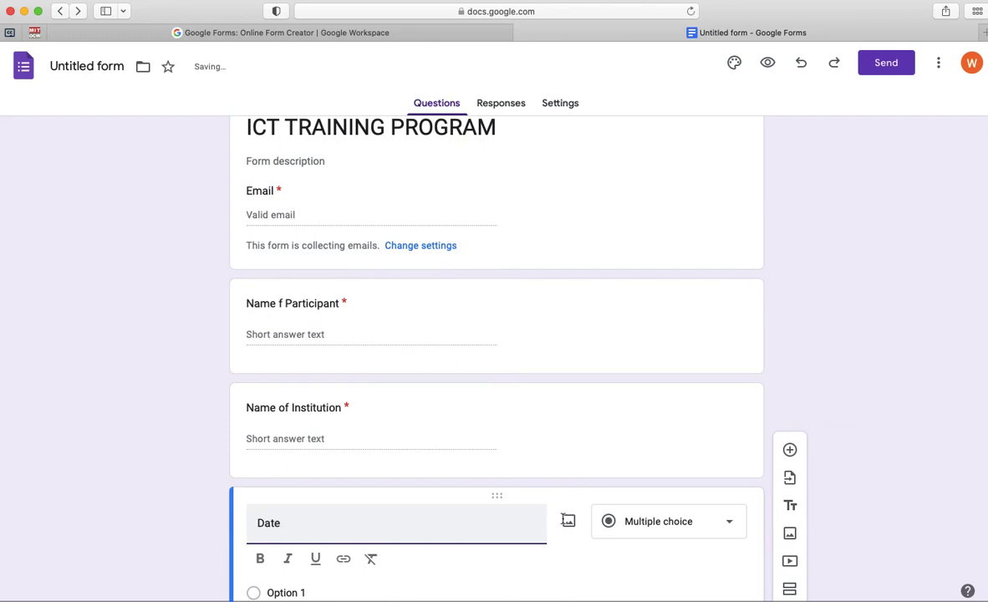
left_click(728, 523)
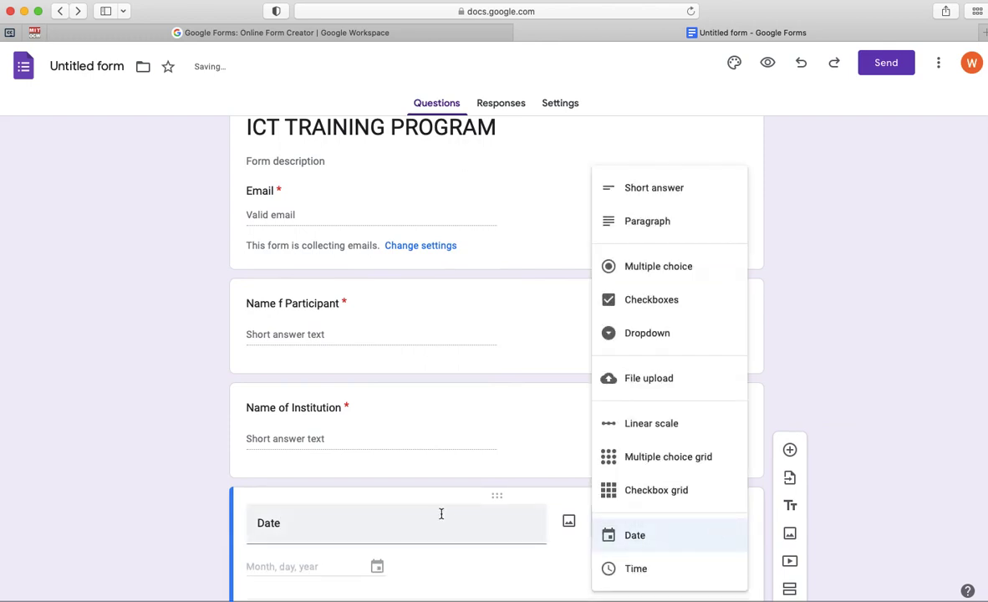
left_click(294, 484)
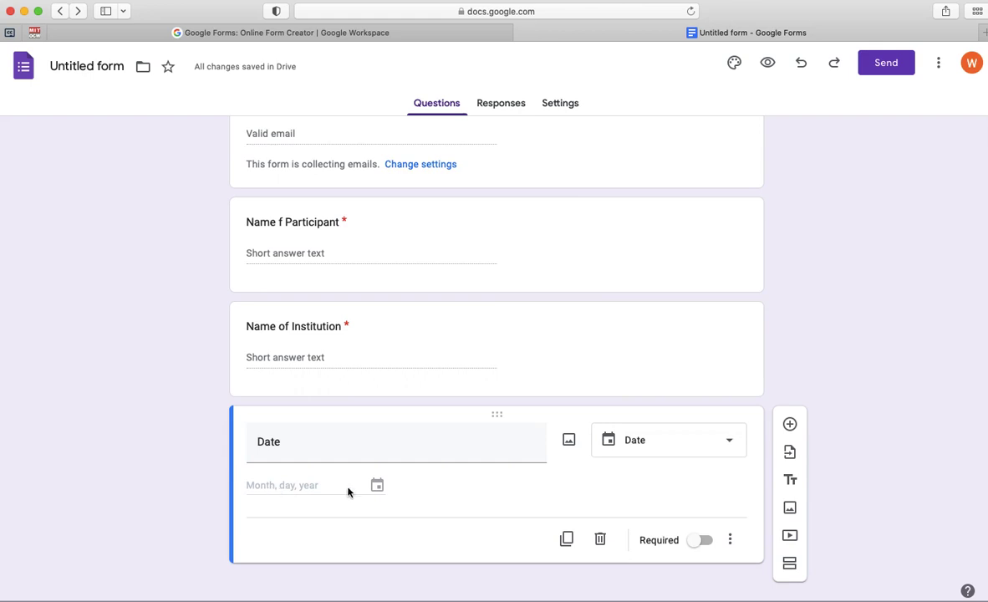
left_click(703, 540)
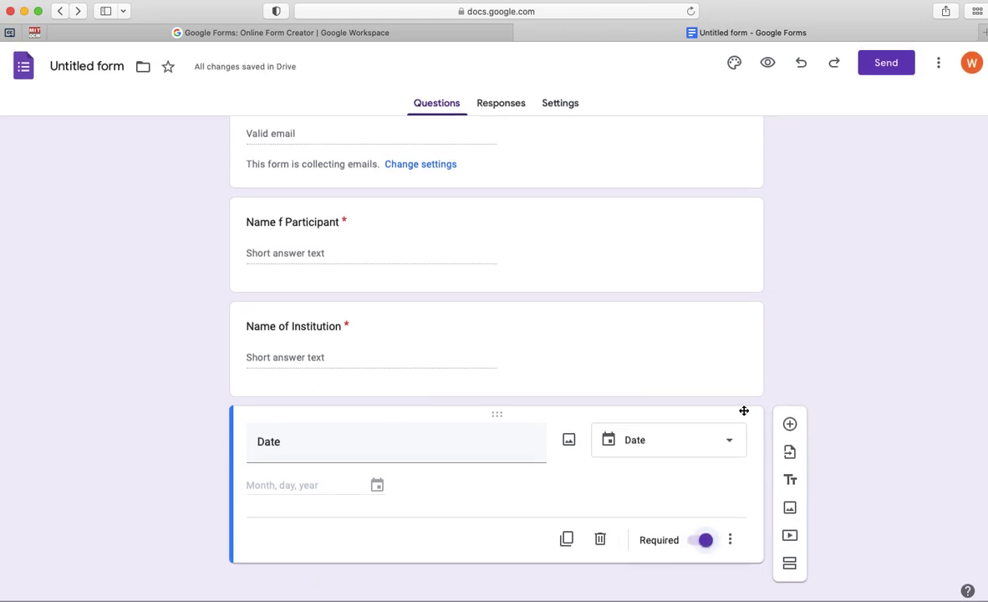
scroll(255, 245, "up", 3)
scroll(255, 245, "down", 2)
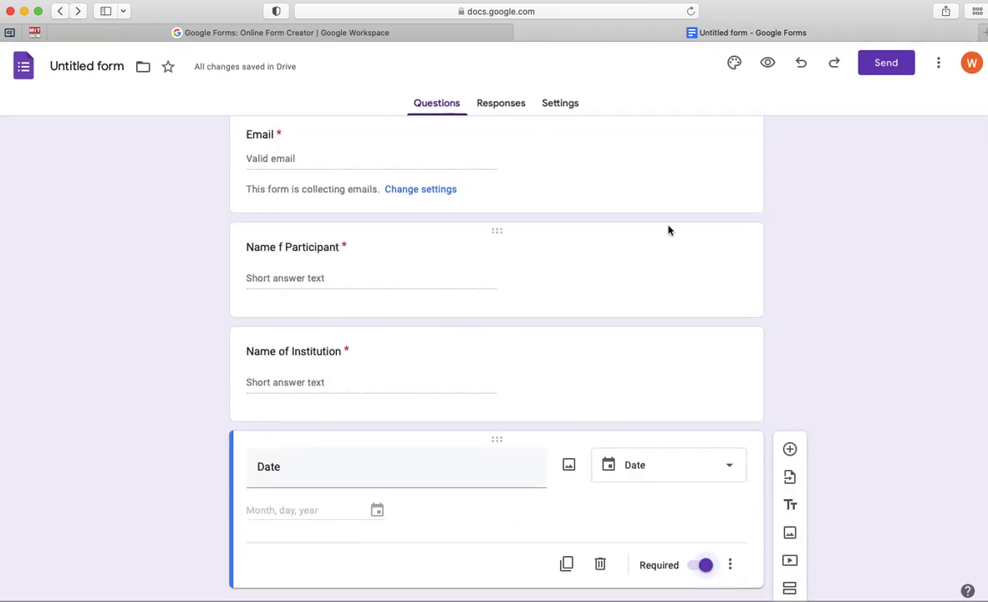
- Check the Responses page (0 responses), cancel the spreadsheet dialog, and return to the questions
scroll(578, 430, "down", 1)
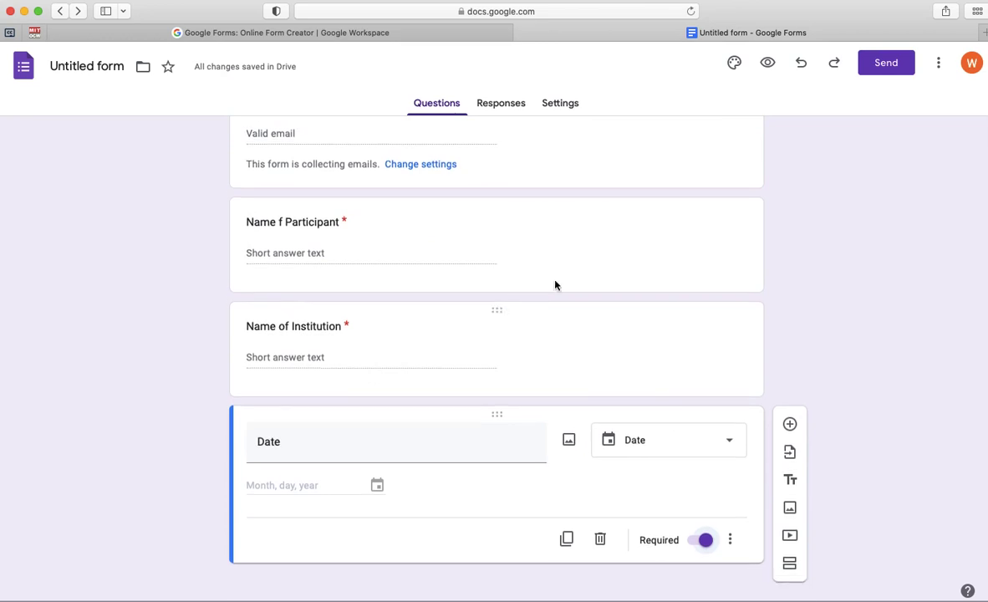
left_click(503, 105)
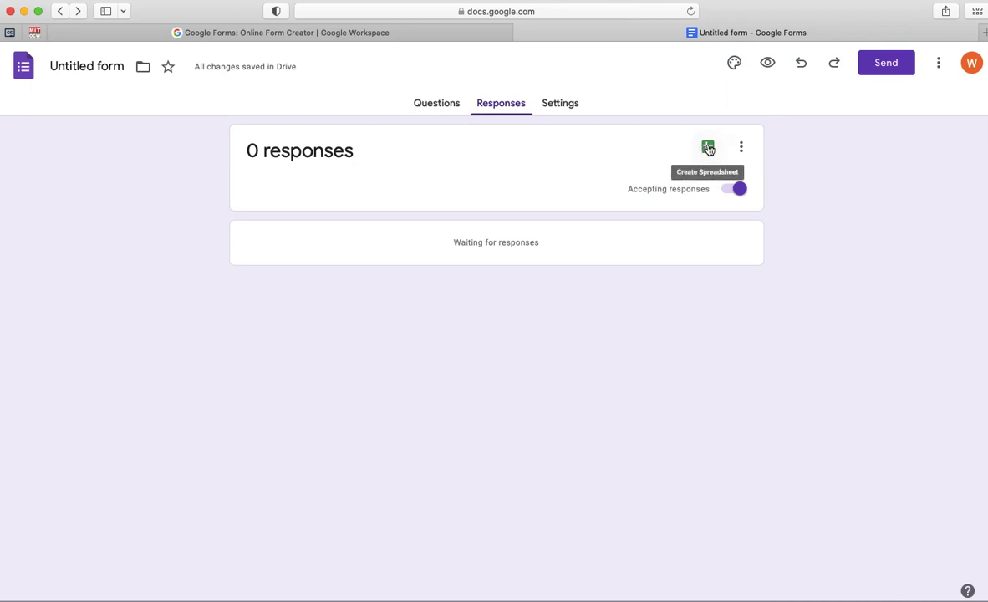
left_click(707, 148)
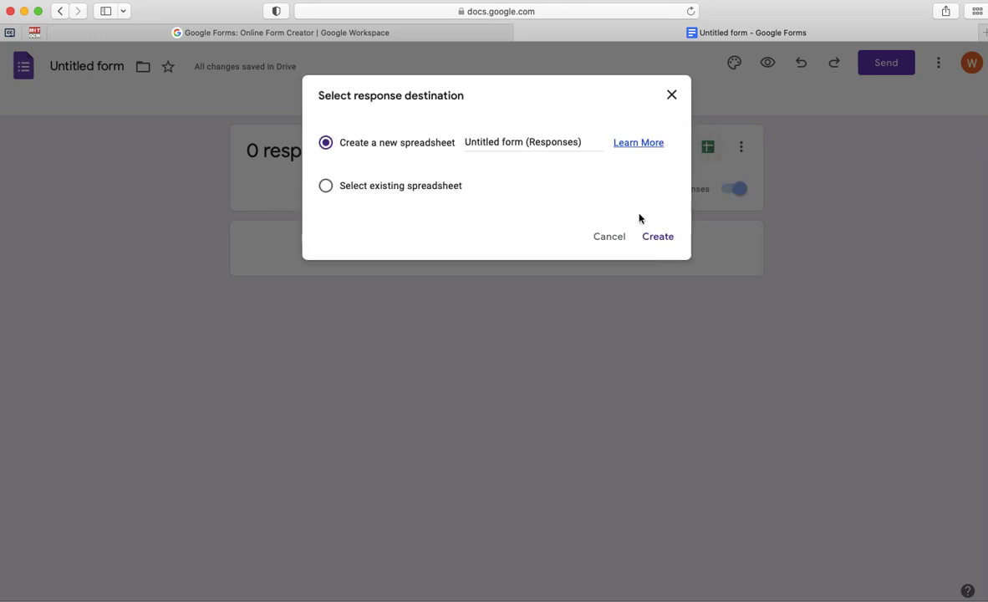
left_click(609, 237)
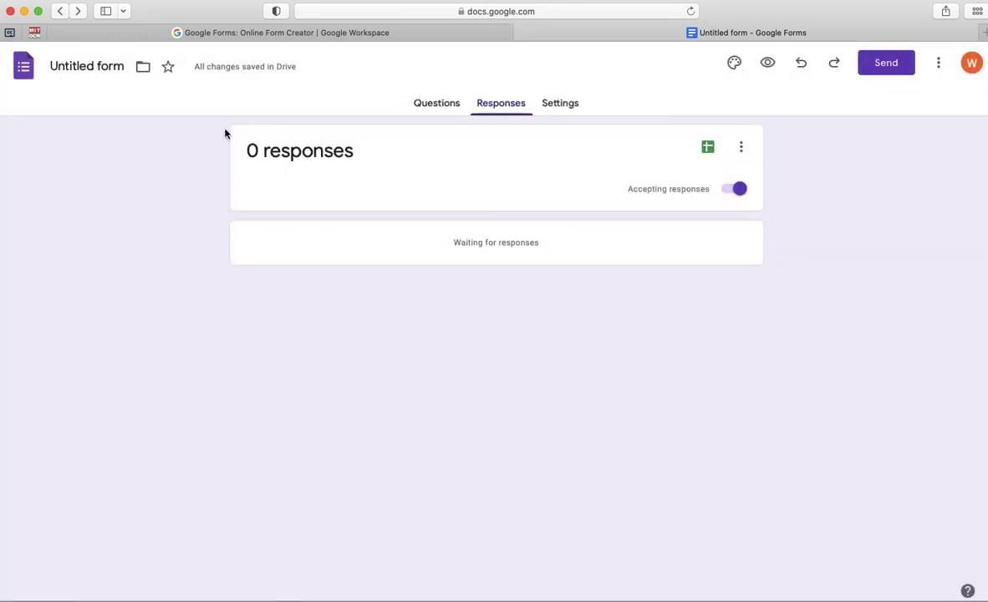
left_click(421, 105)
- Rename the form file 'ICT TRAINING PROGRAM' and link it to a new response spreadsheet
left_click(93, 67)
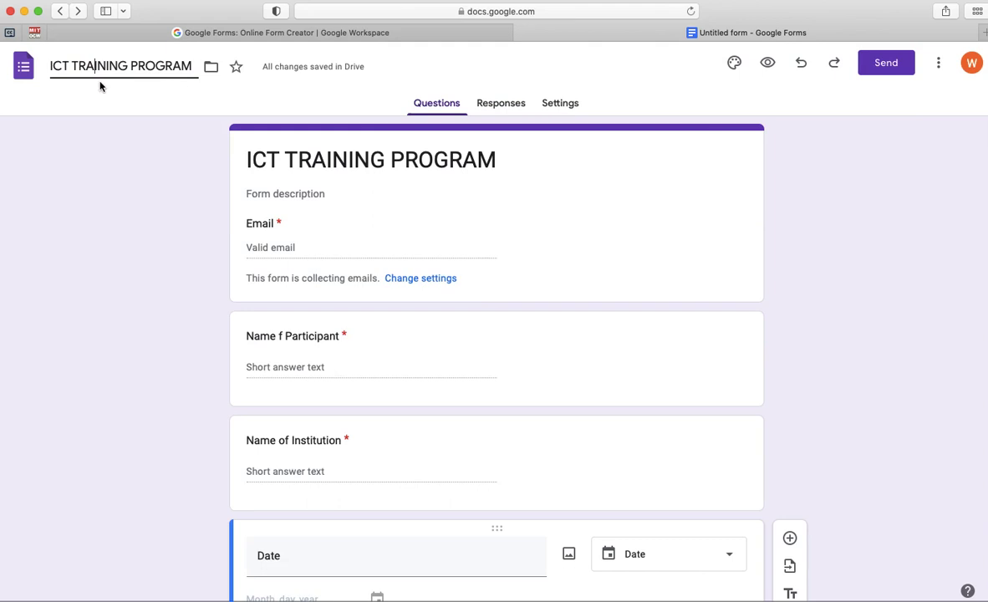
left_click(502, 103)
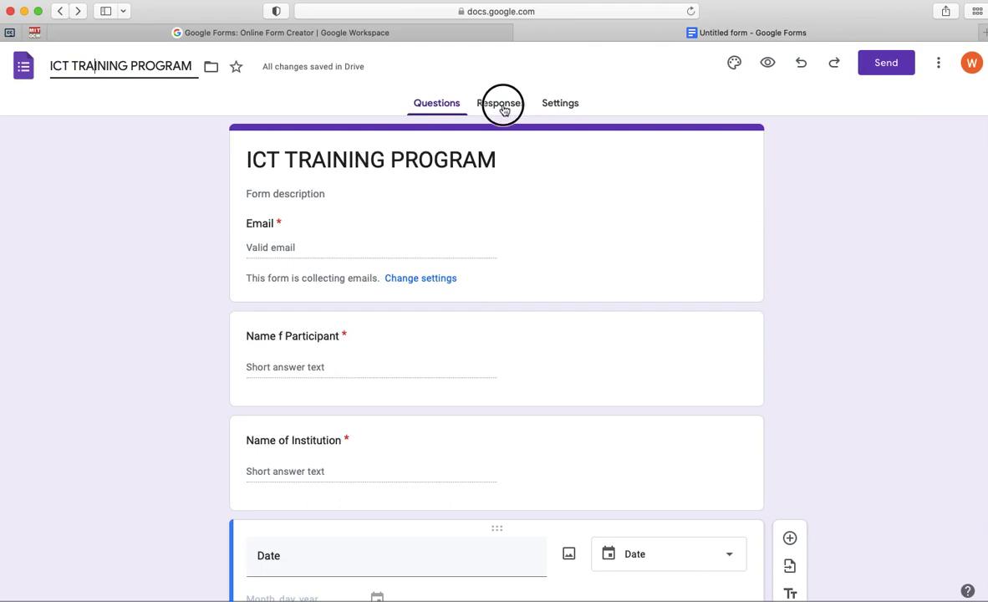
left_click(708, 148)
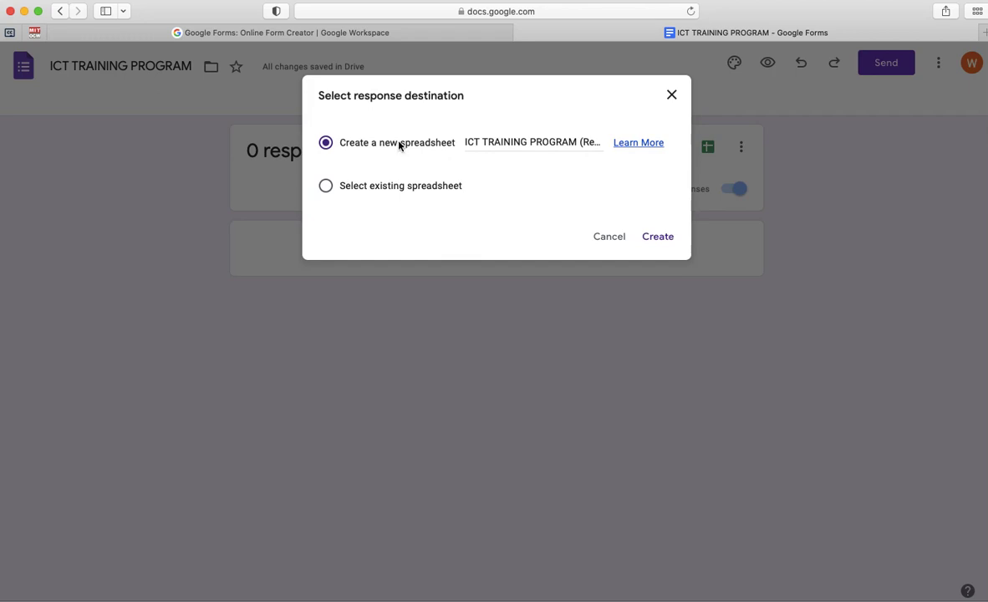
left_click(658, 238)
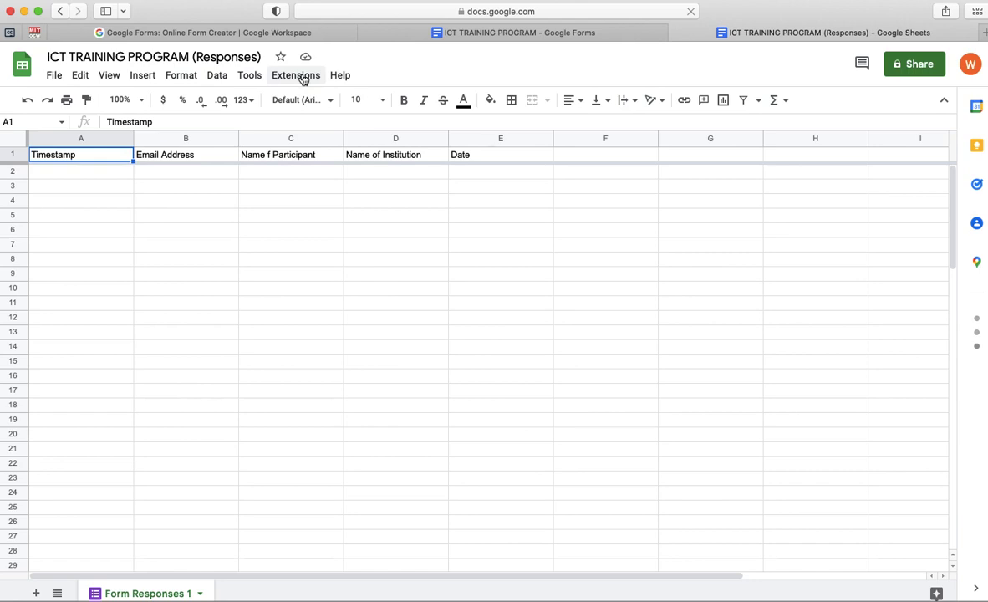
- Open the Google Workspace Marketplace through Extensions > Add-ons > Get add-ons
left_click(303, 77)
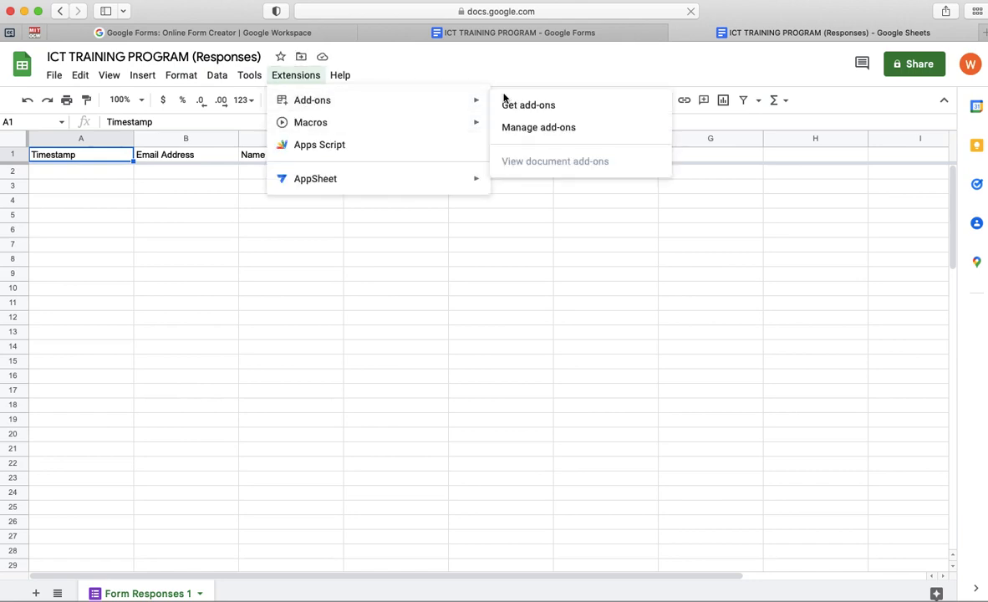
mouse_move(450, 101)
left_click(527, 104)
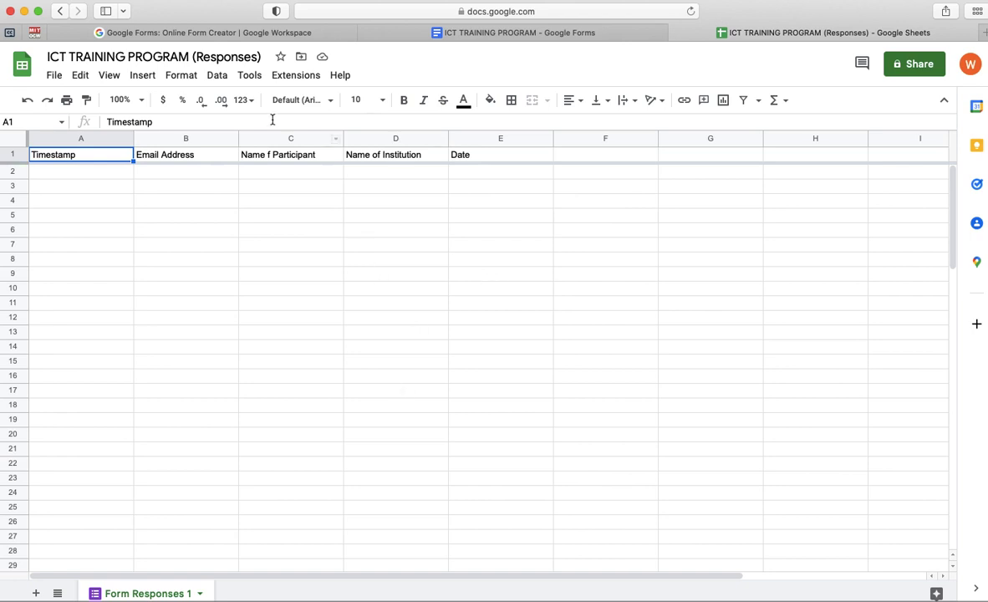
left_click(296, 81)
mouse_move(301, 103)
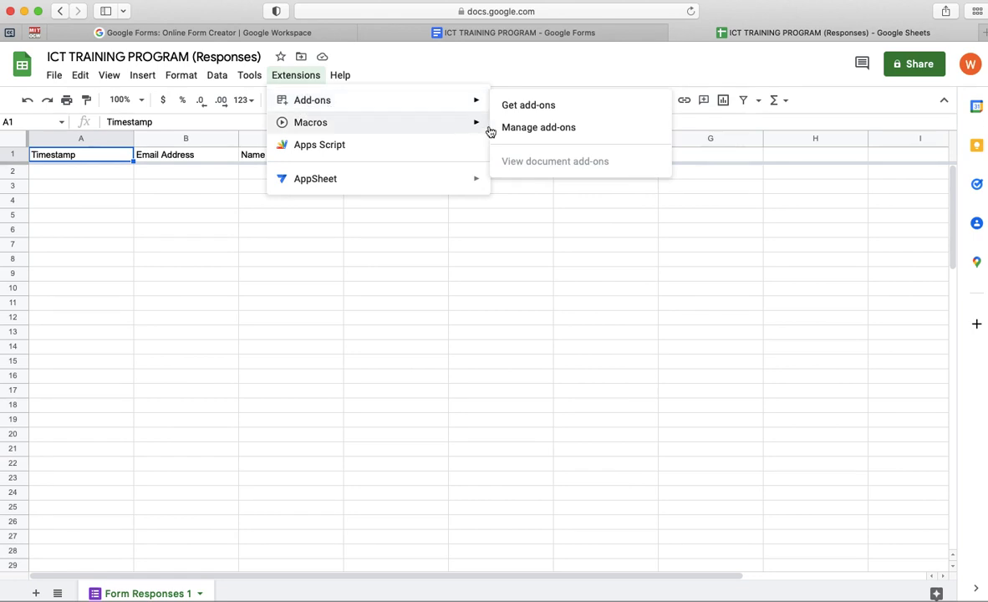
left_click(518, 106)
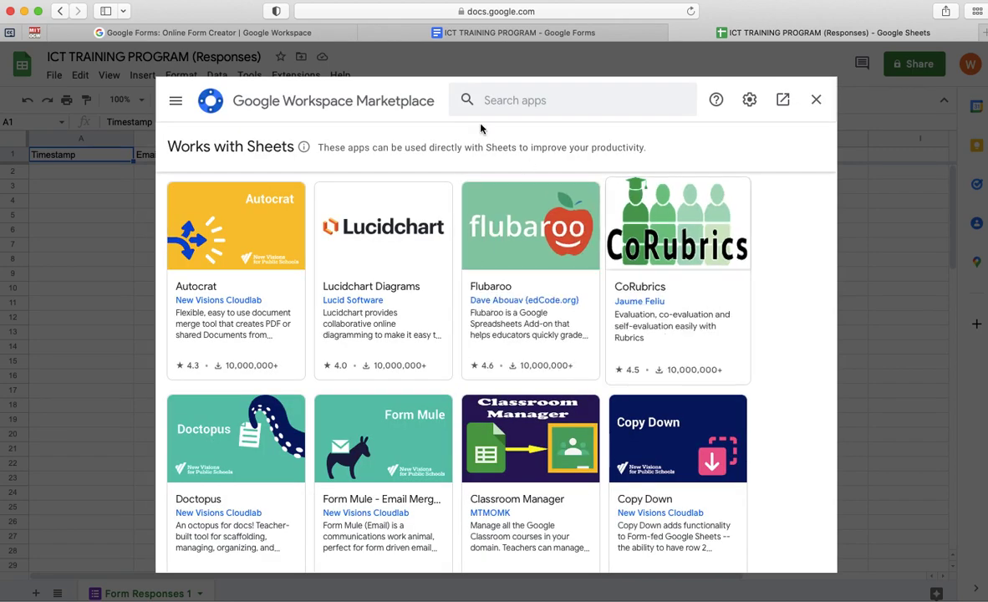
- Search the Marketplace for 'Autocrat', open its details page, and start the install
left_click(531, 101)
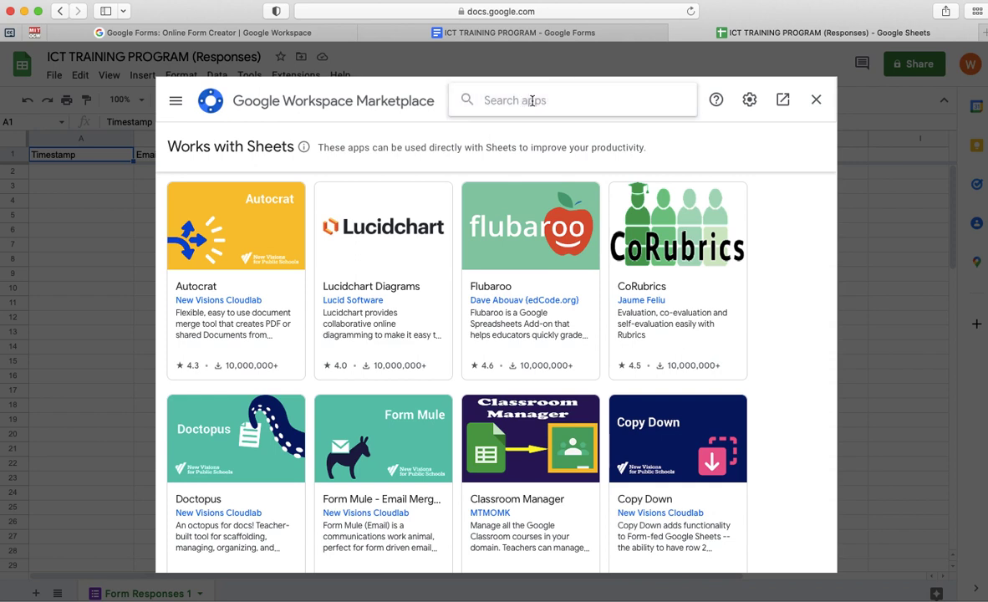
type("Auto")
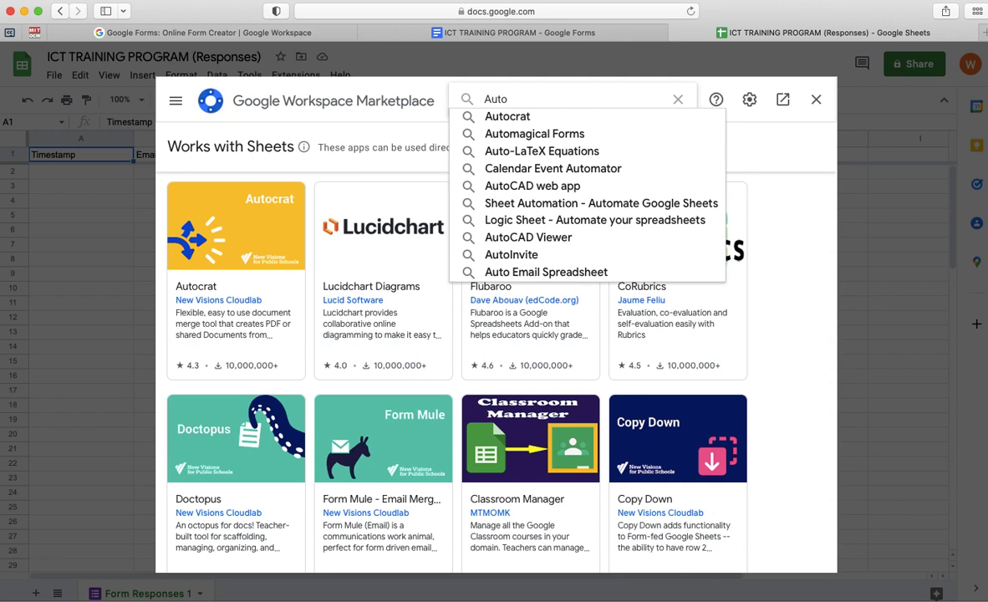
type("crat")
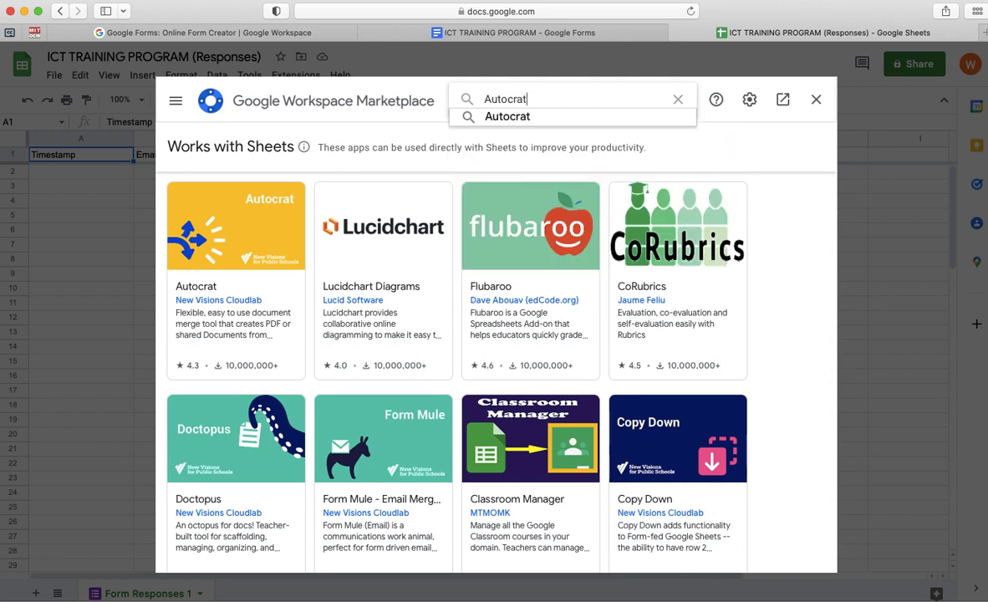
key("Return")
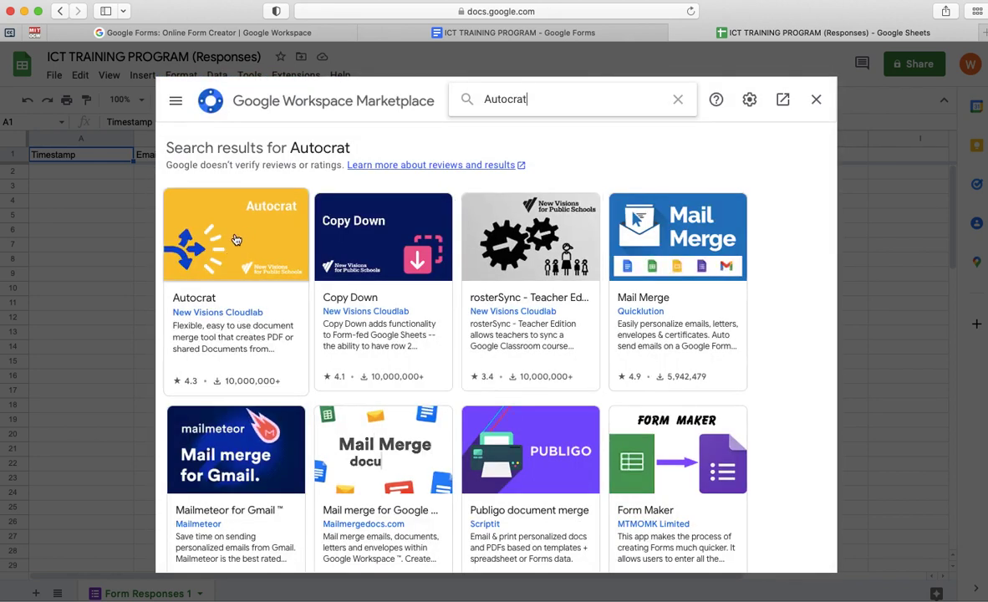
left_click(236, 240)
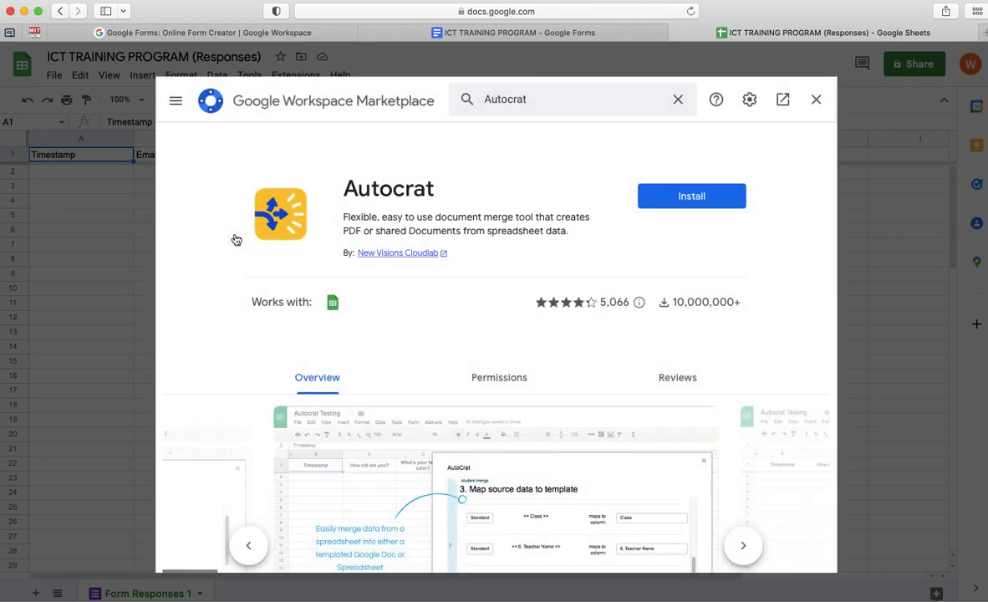
left_click(689, 198)
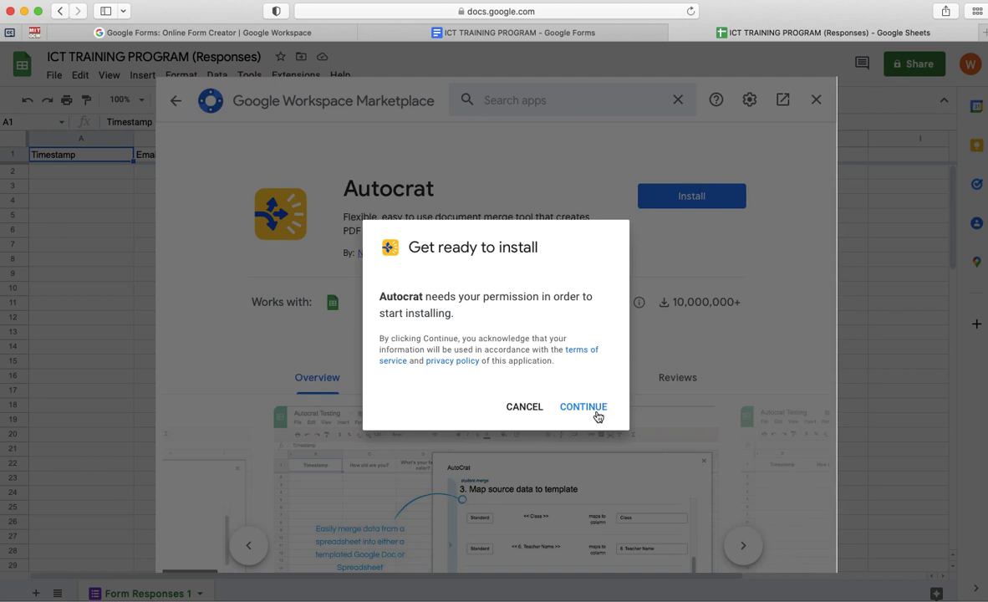
- Install Autocrat with the chosen Google account, grant its access, and close the Marketplace
left_click(585, 406)
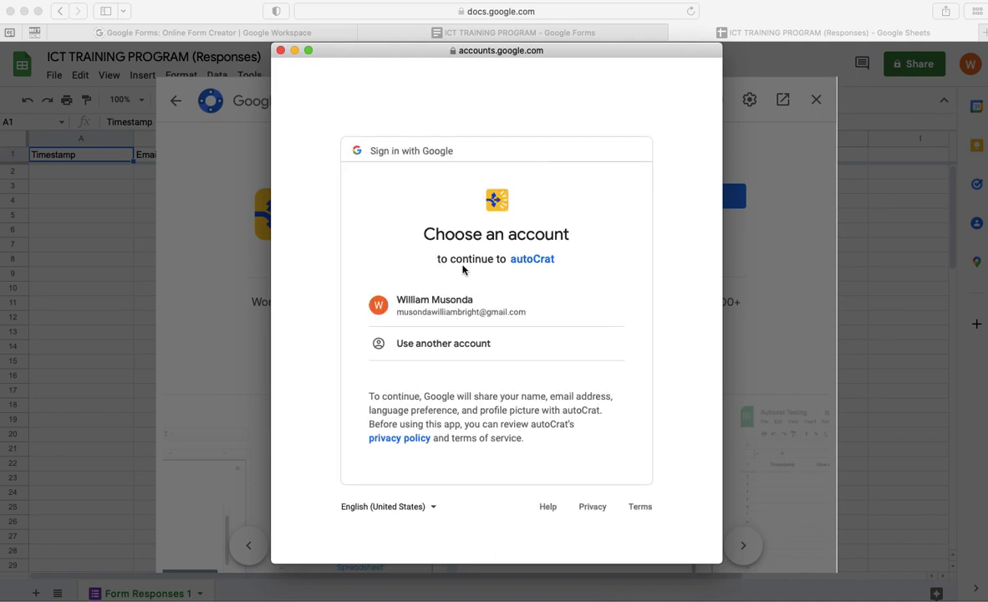
scroll(504, 412, "down", 1)
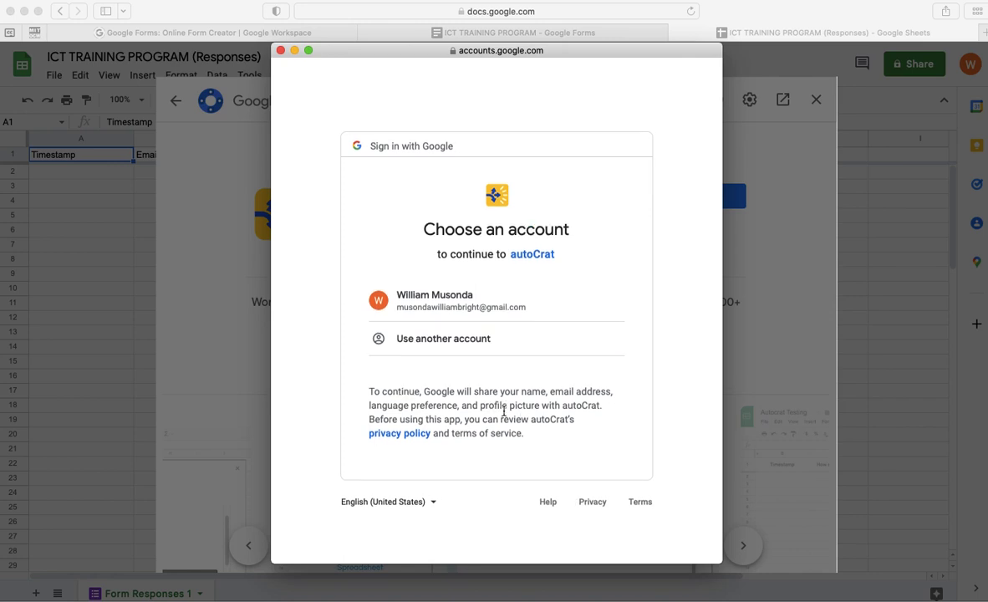
left_click(457, 306)
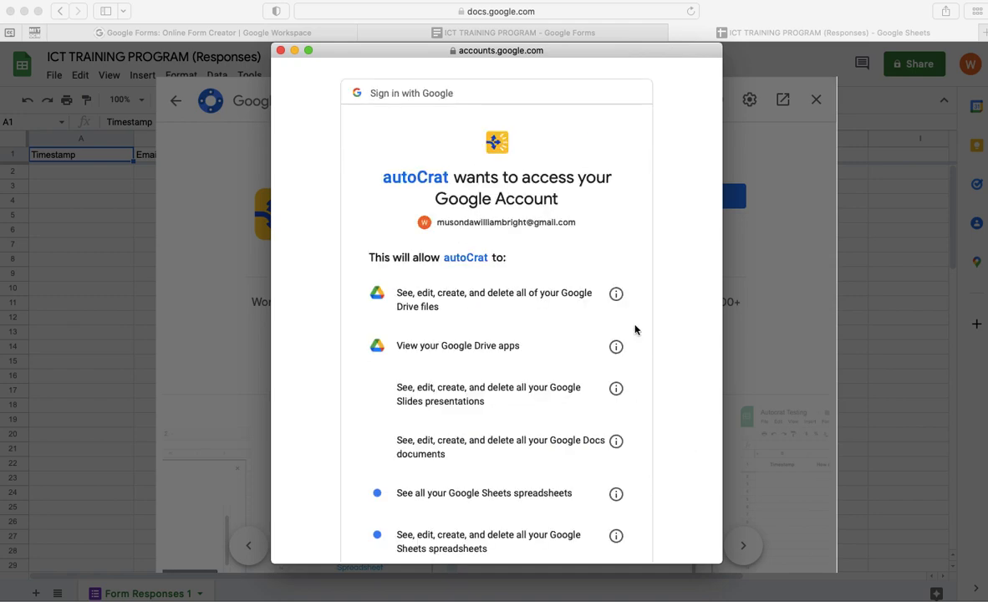
scroll(578, 439, "down", 10)
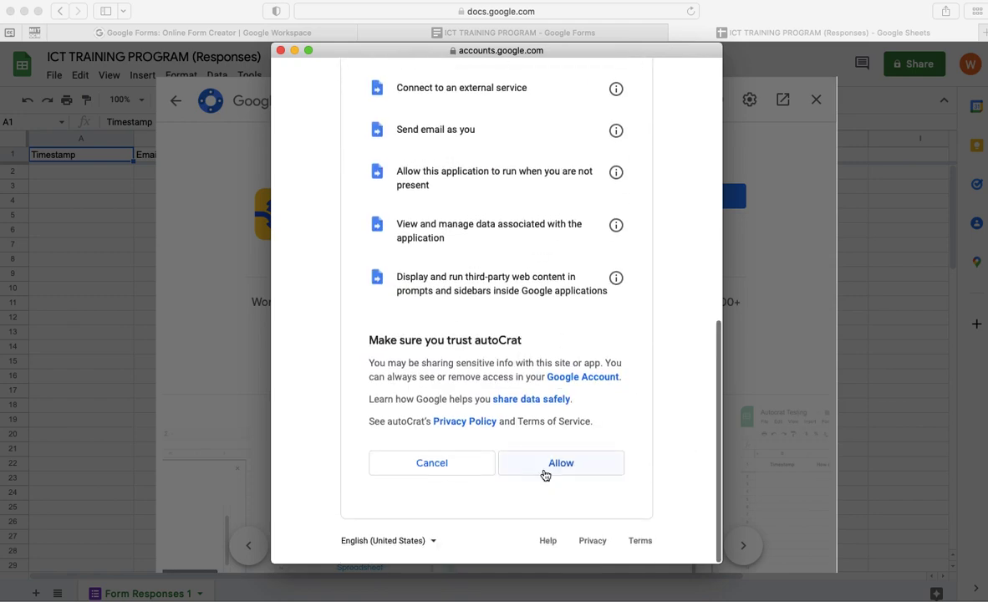
left_click(547, 465)
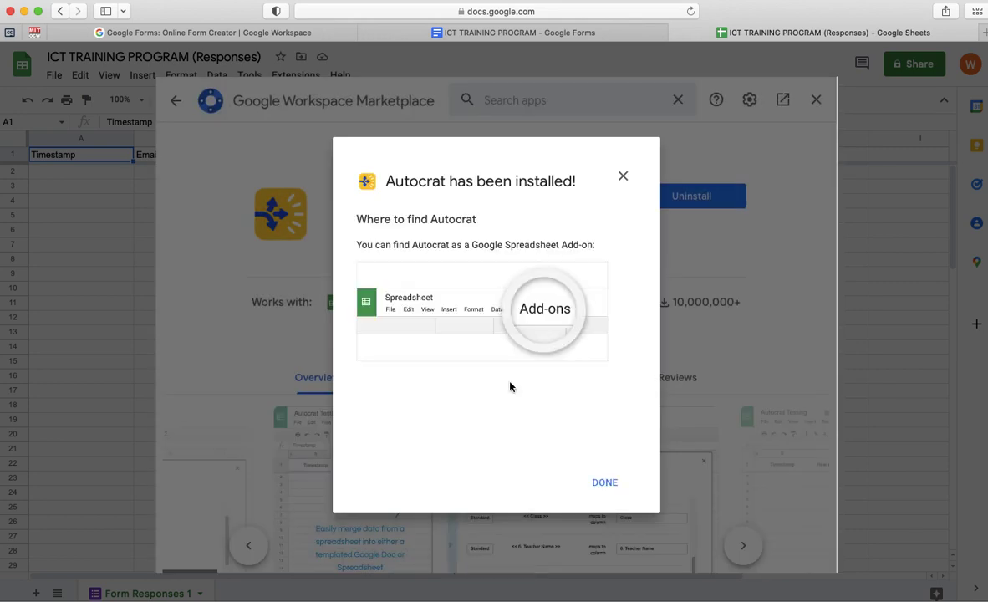
left_click(601, 482)
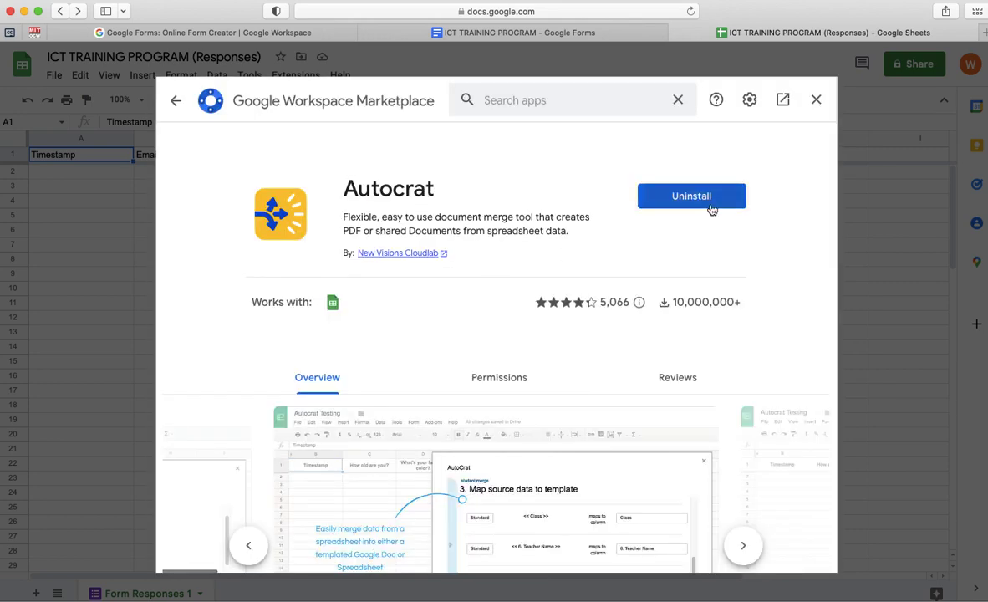
left_click(816, 99)
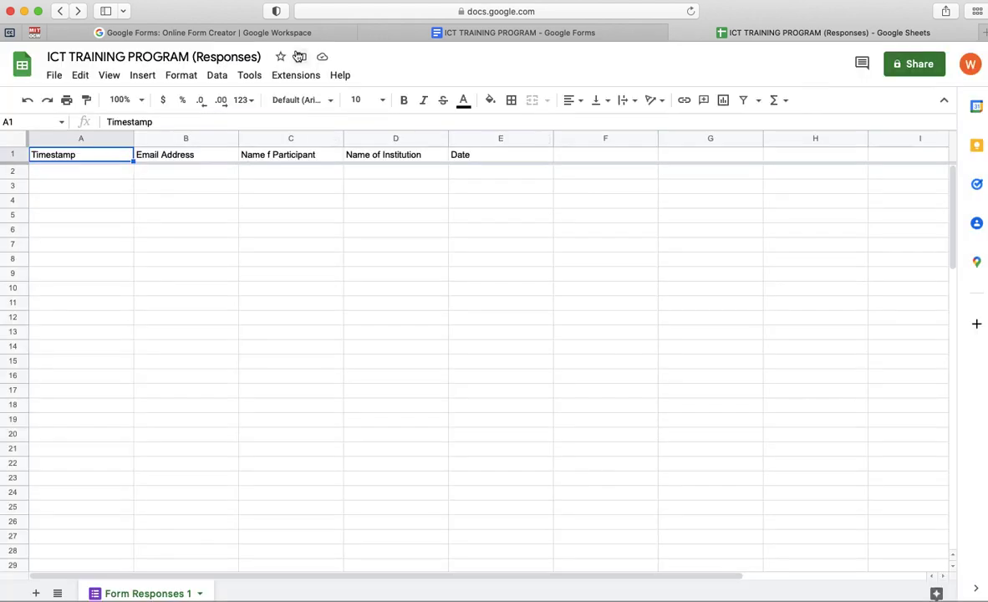
- Launch the Autocrat add-on from the Extensions menu on the ICT TRAINING PROGRAM responses sheet
left_click(281, 77)
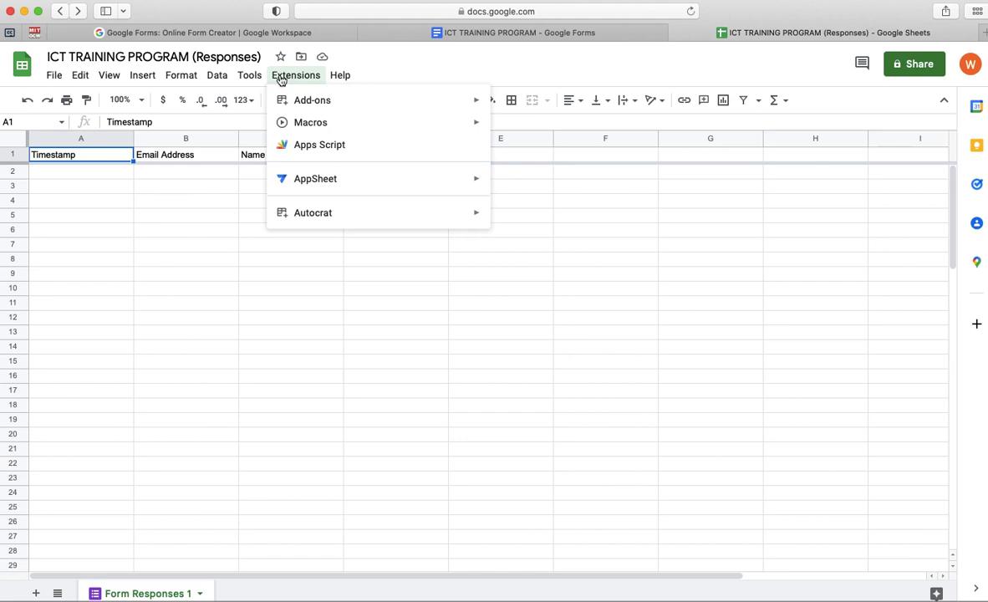
mouse_move(311, 211)
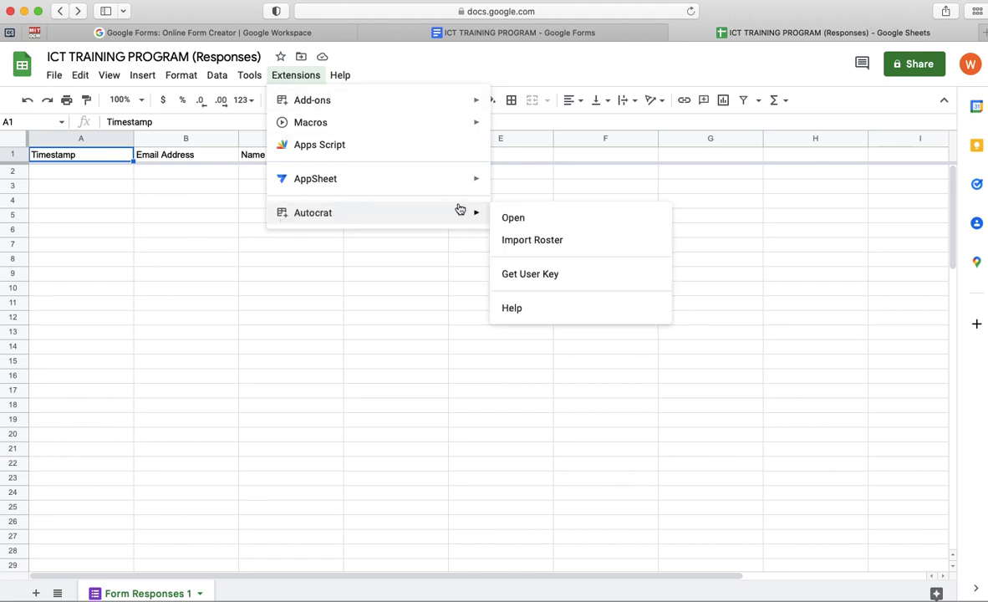
left_click(513, 217)
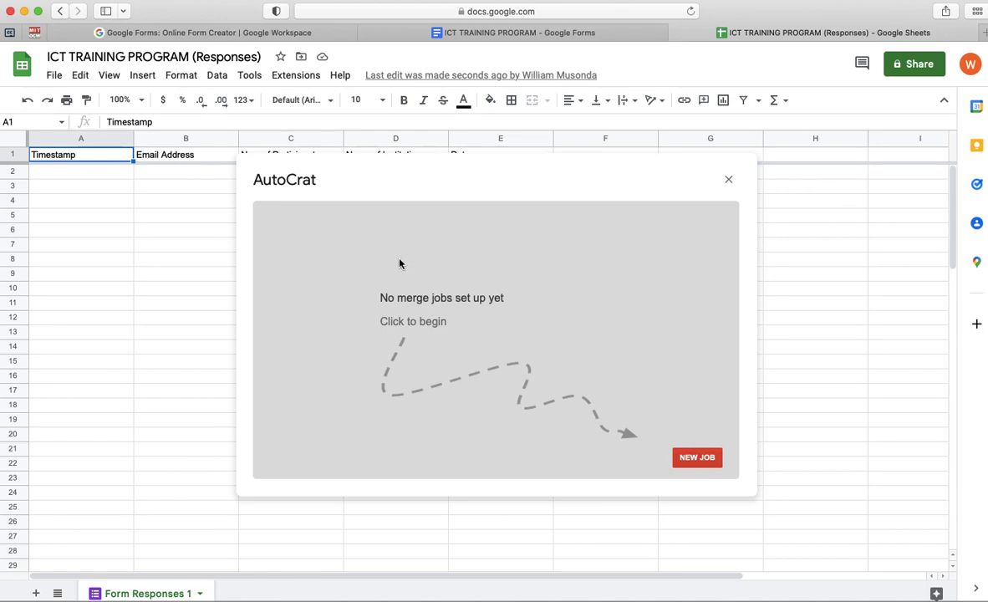
- Start a new Autocrat merge job named 'Certificate'
left_click(691, 459)
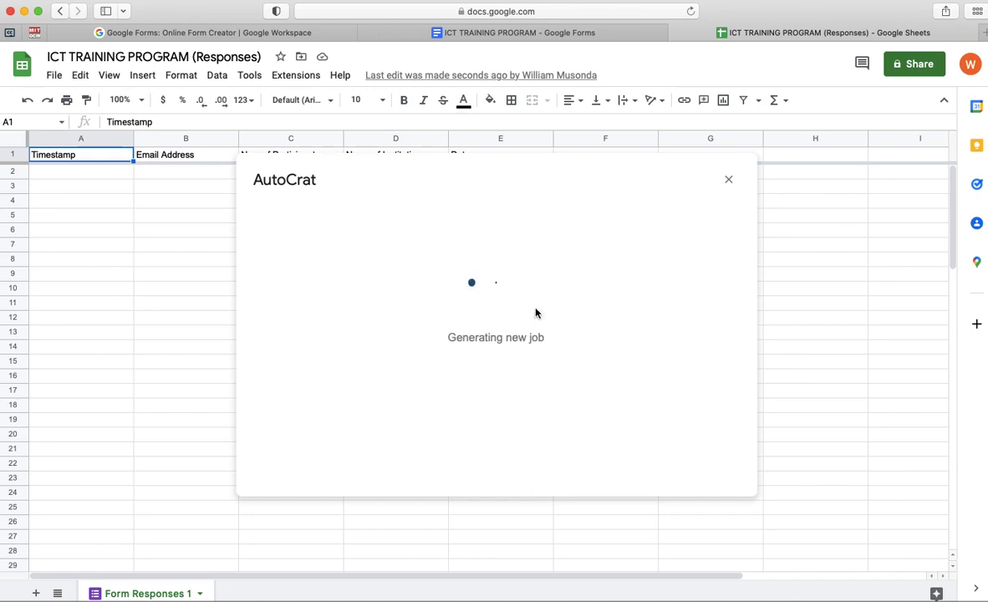
left_click(297, 269)
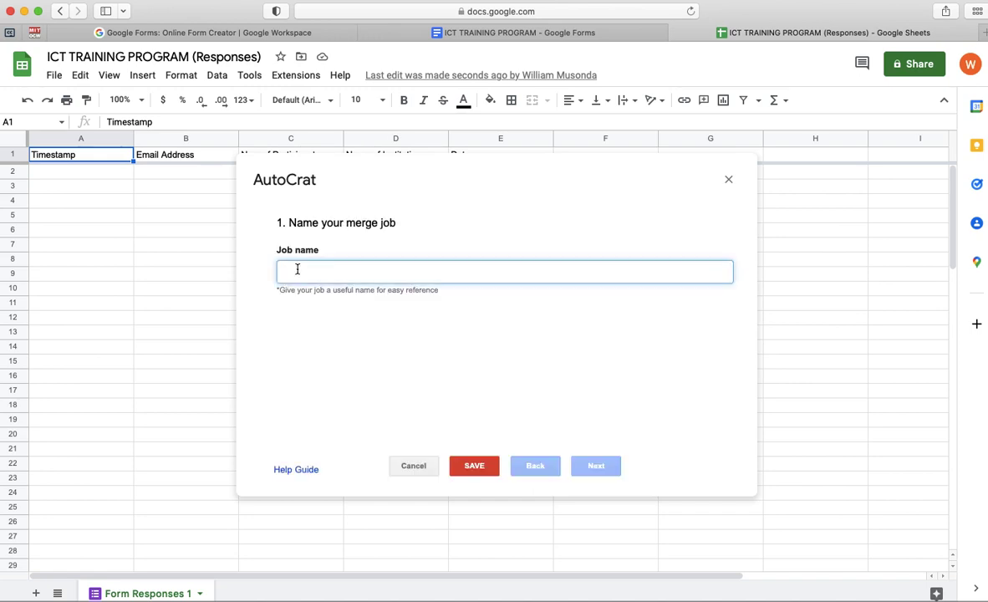
type("Certifate")
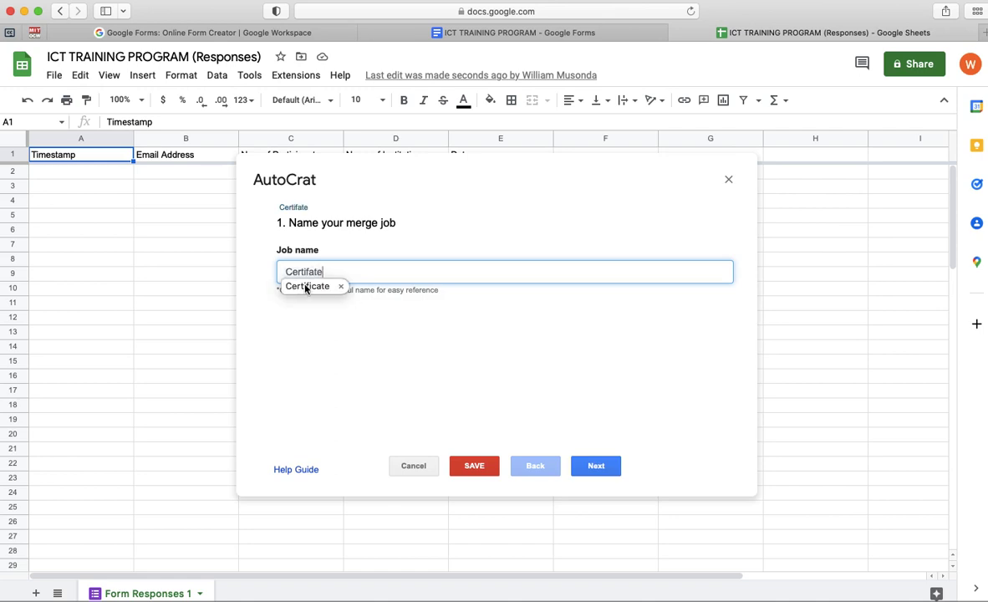
double_click(299, 287)
left_click(355, 274)
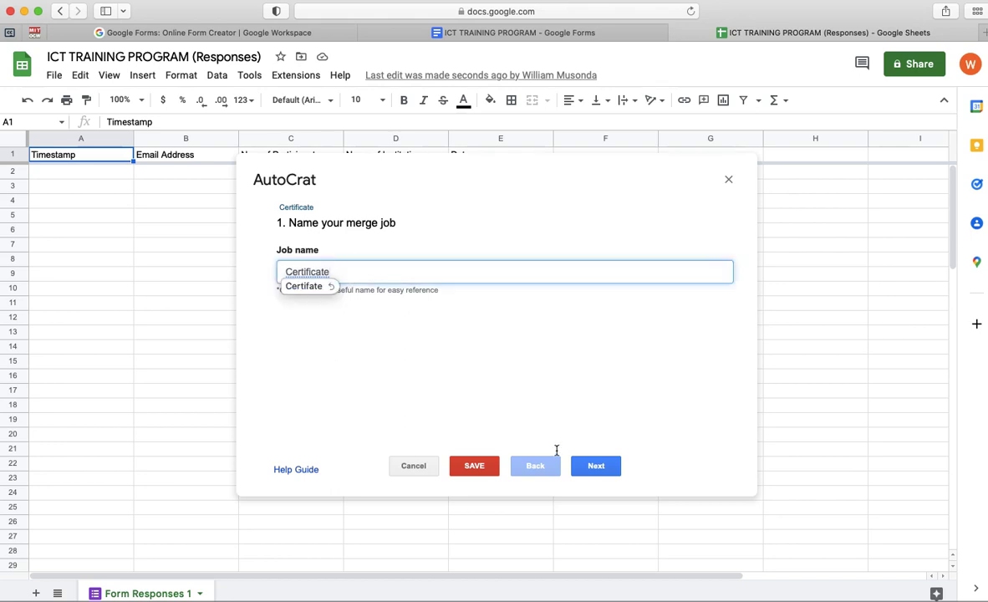
- Advance the Certificate job to template selection and open a new browser tab
left_click(599, 472)
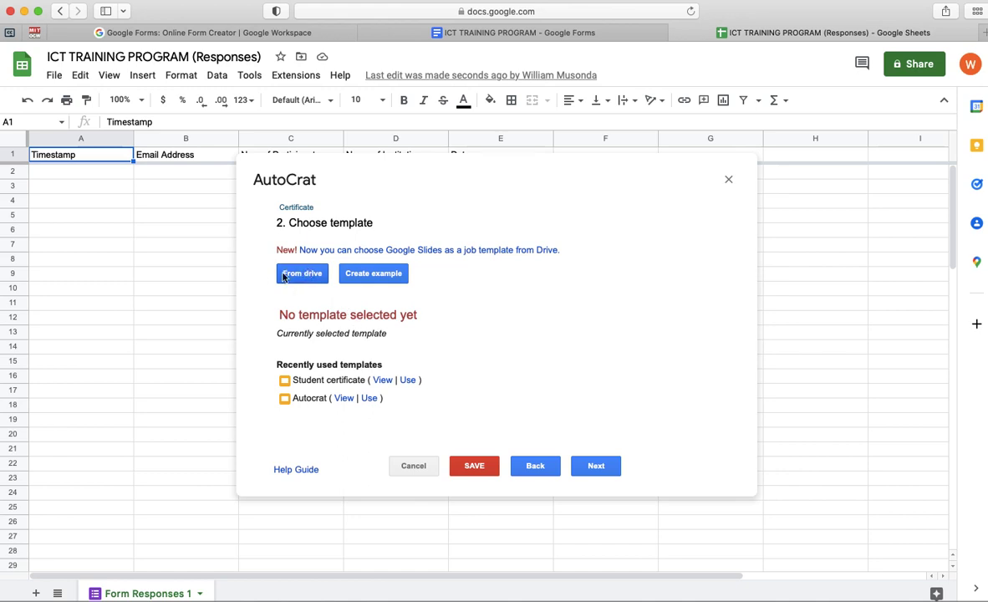
left_click_drag(277, 315, 420, 316)
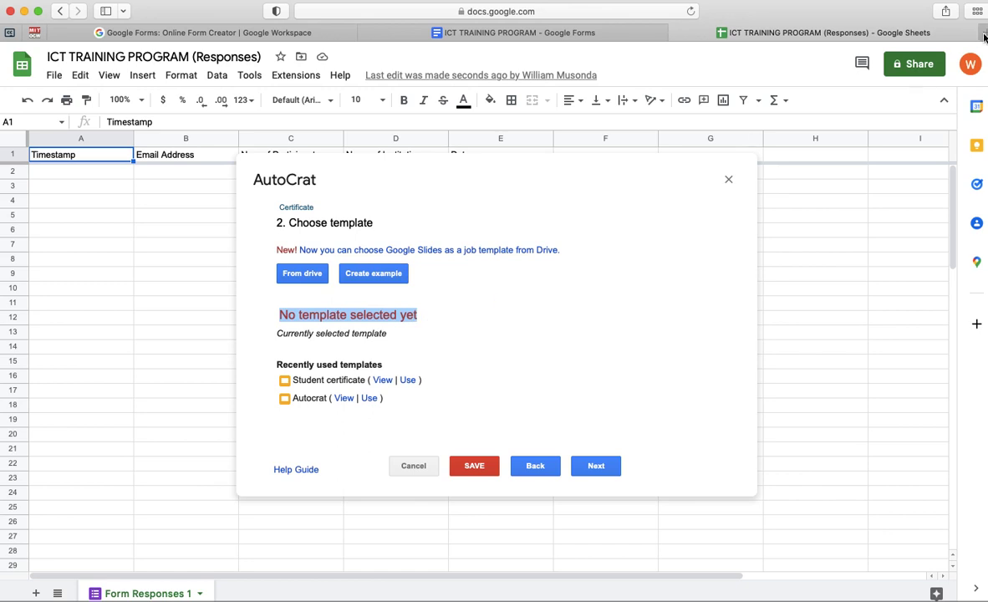
key("super+t")
- Search the web for 'google slides' and go into the Google Slides app home
type("goog")
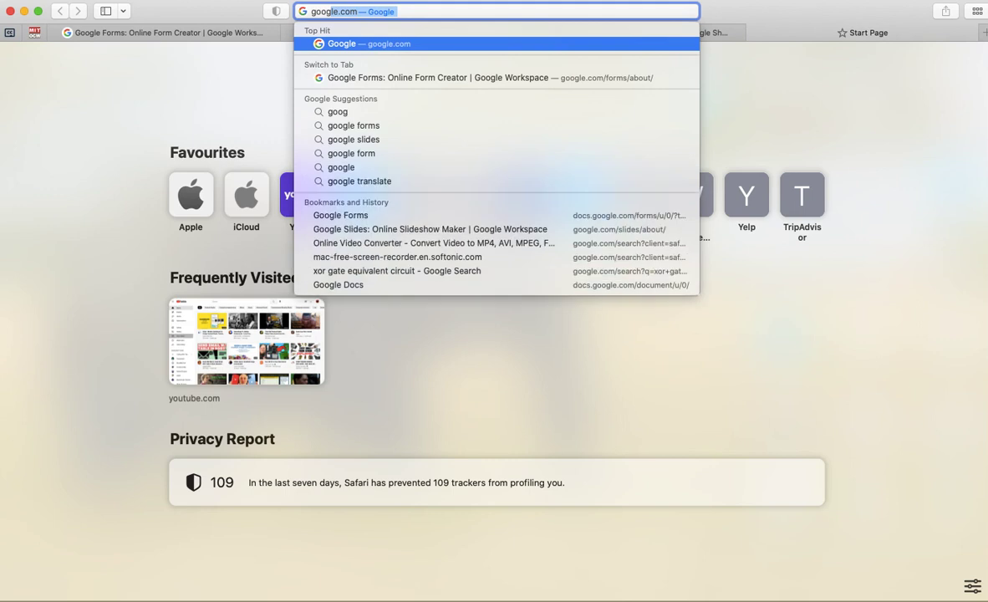
left_click(360, 140)
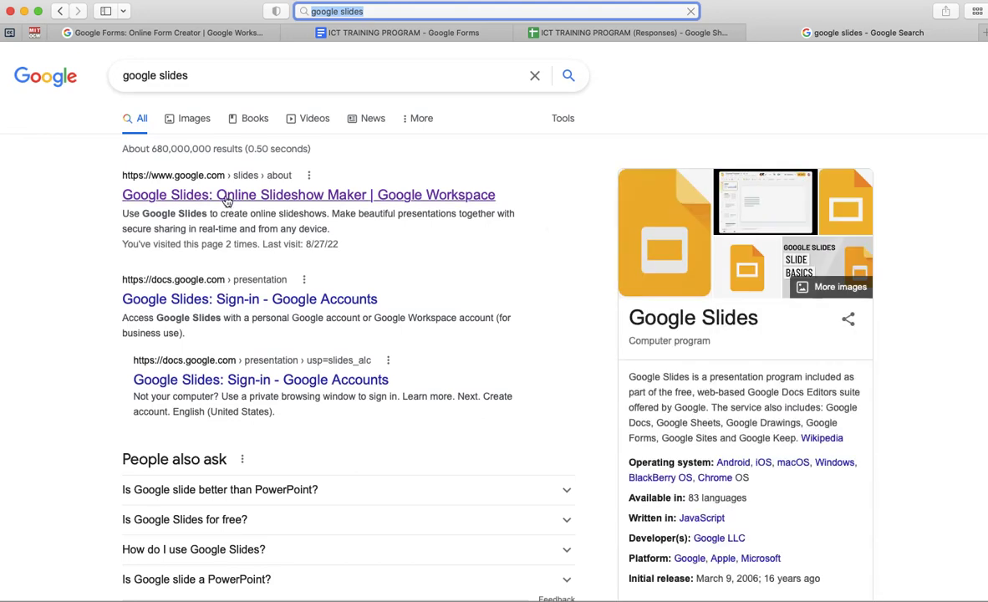
left_click(228, 195)
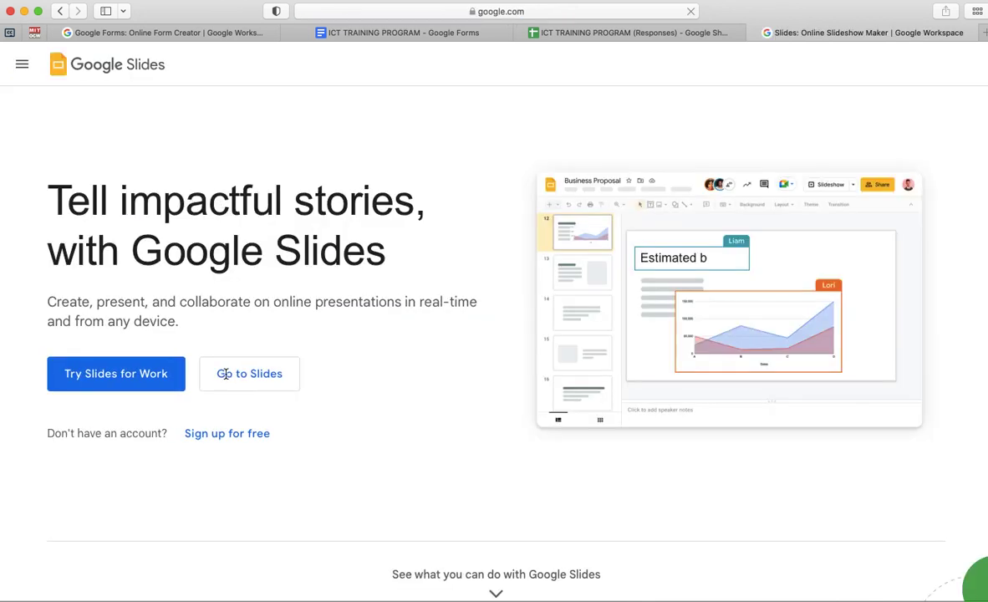
left_click(242, 373)
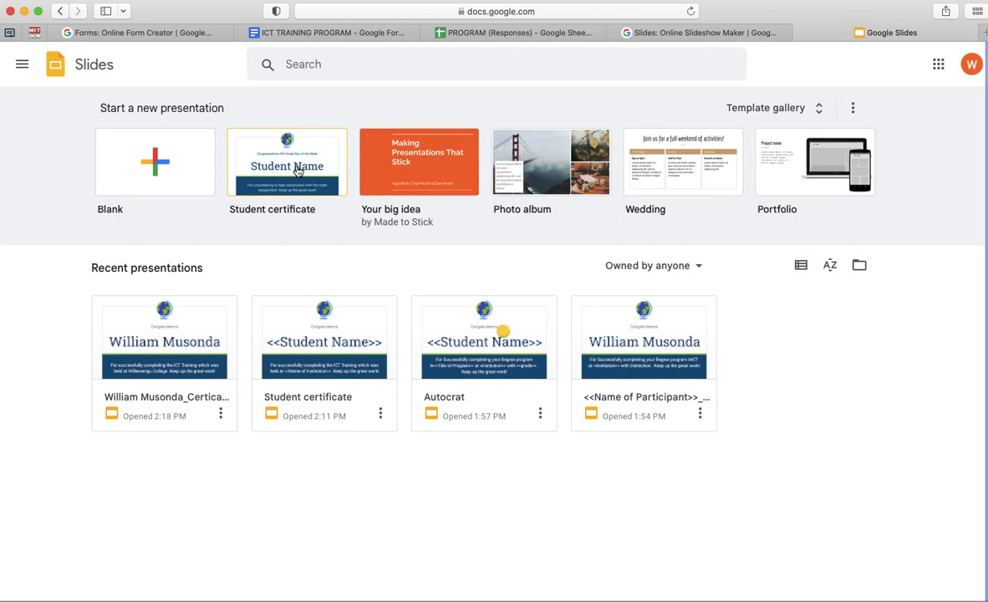
- Create a Student certificate presentation and delete '5th Grade Star of the Week' from its top line
left_click(298, 171)
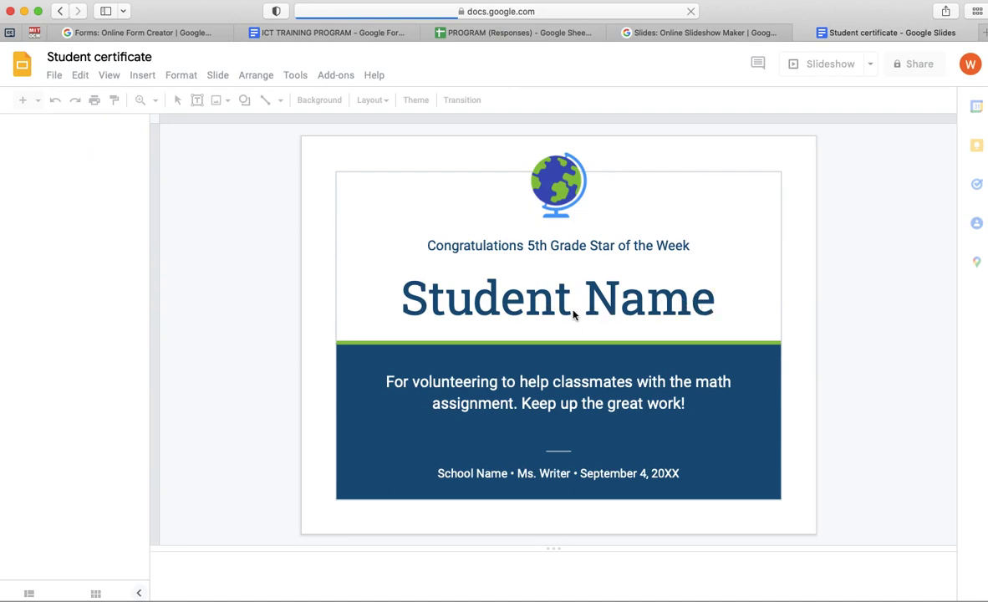
left_click(485, 286)
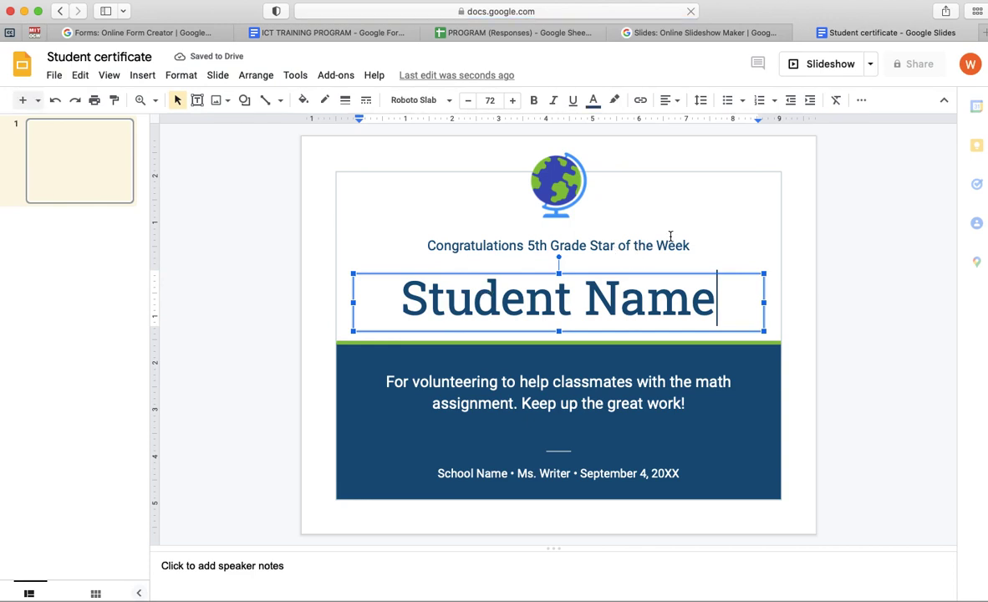
left_click(585, 245)
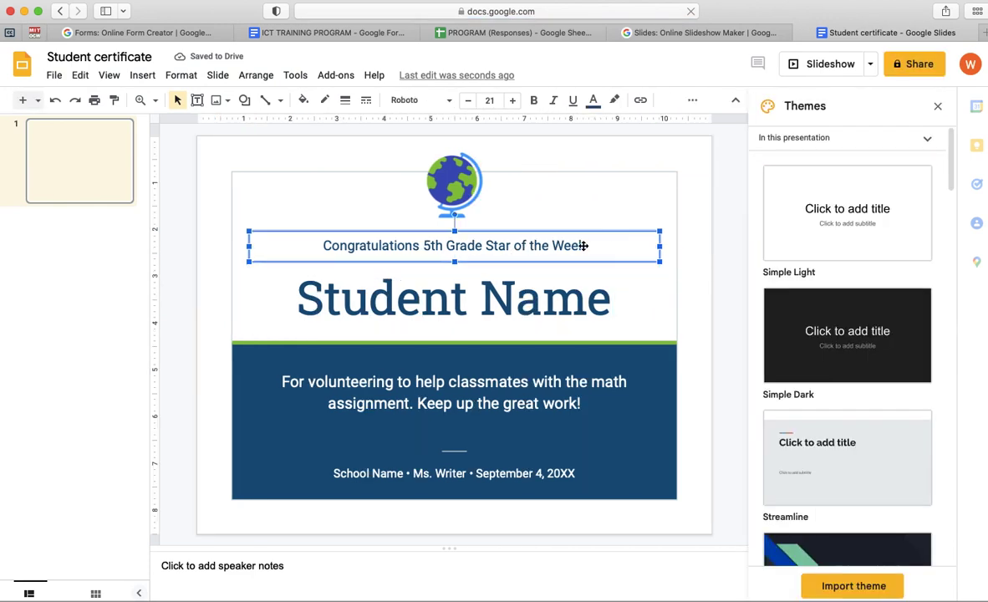
left_click(586, 245)
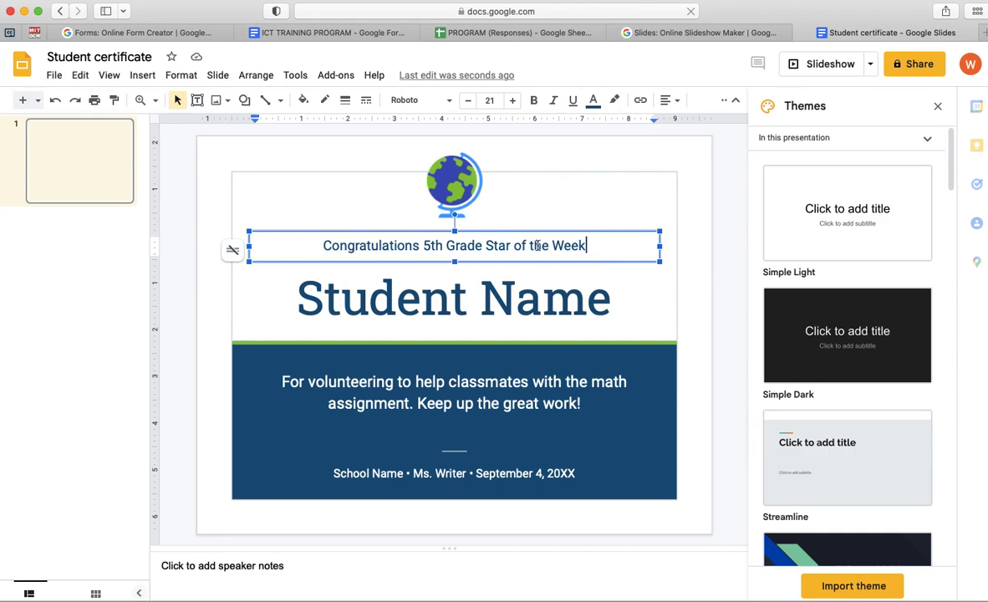
left_click_drag(588, 245, 425, 245)
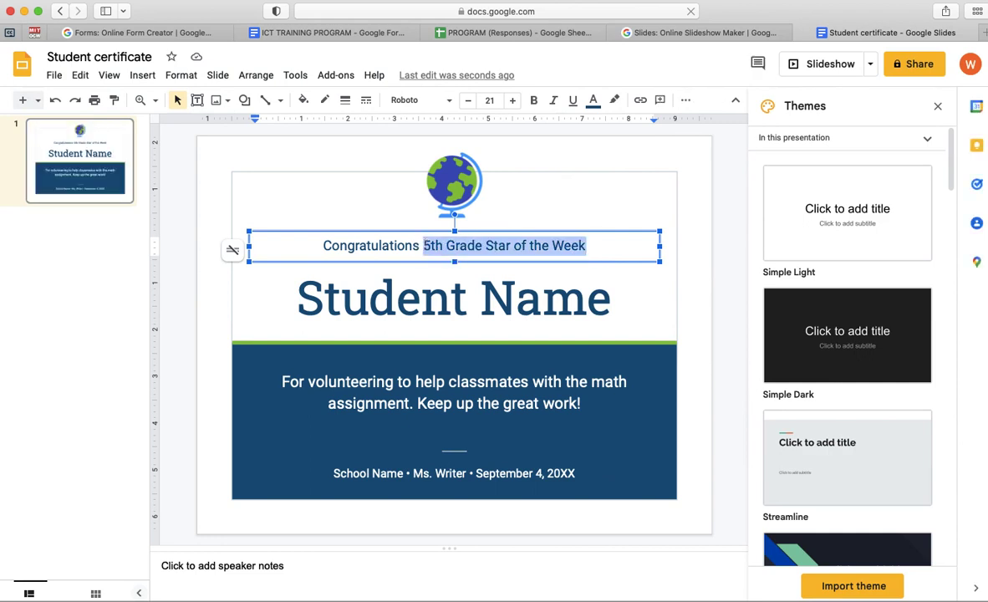
key("BackSpace")
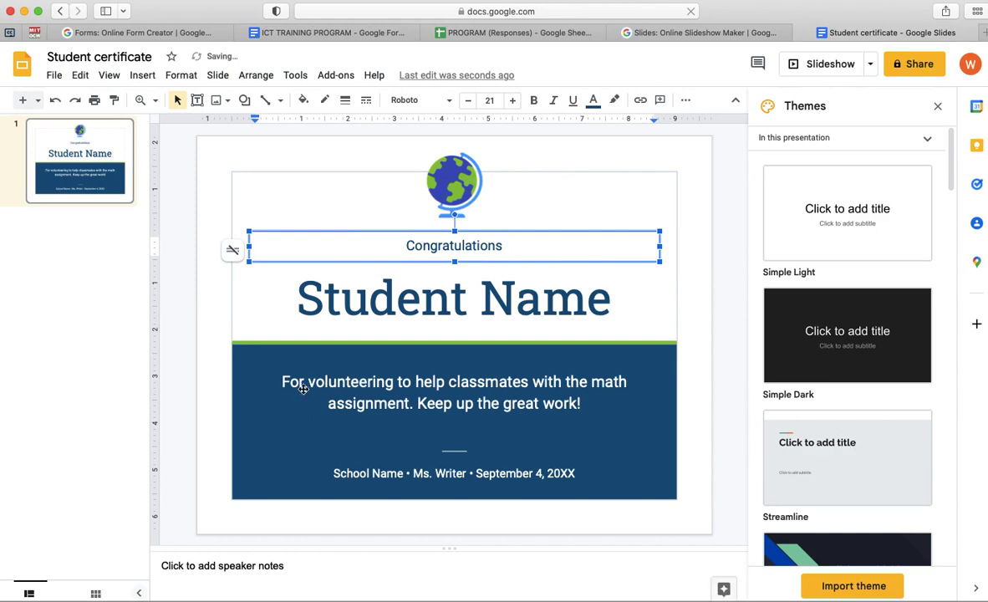
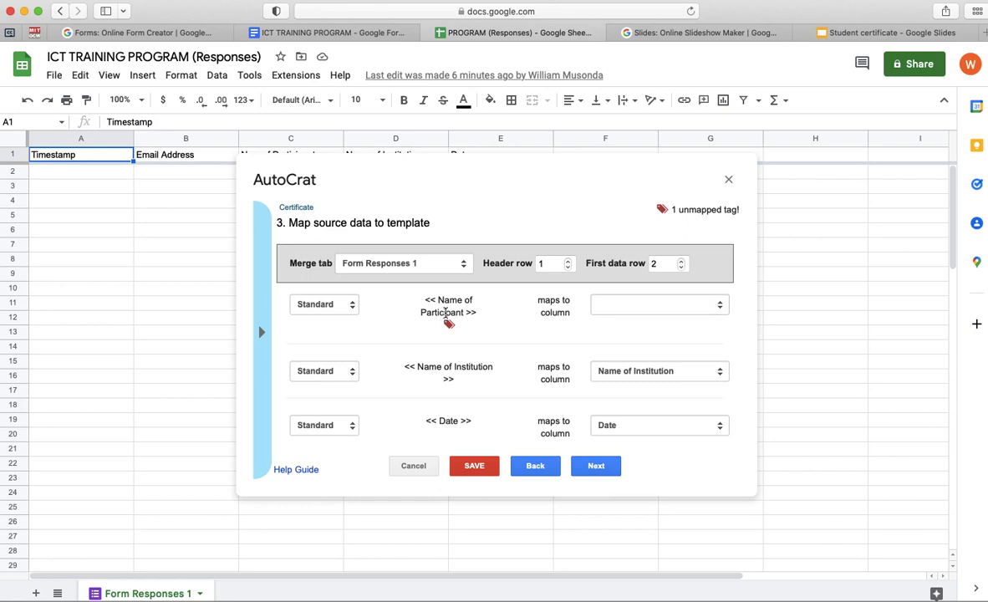
- Map the Name of Participant tag to 'Name f Participant' and keep Date on the Date column
left_click(661, 309)
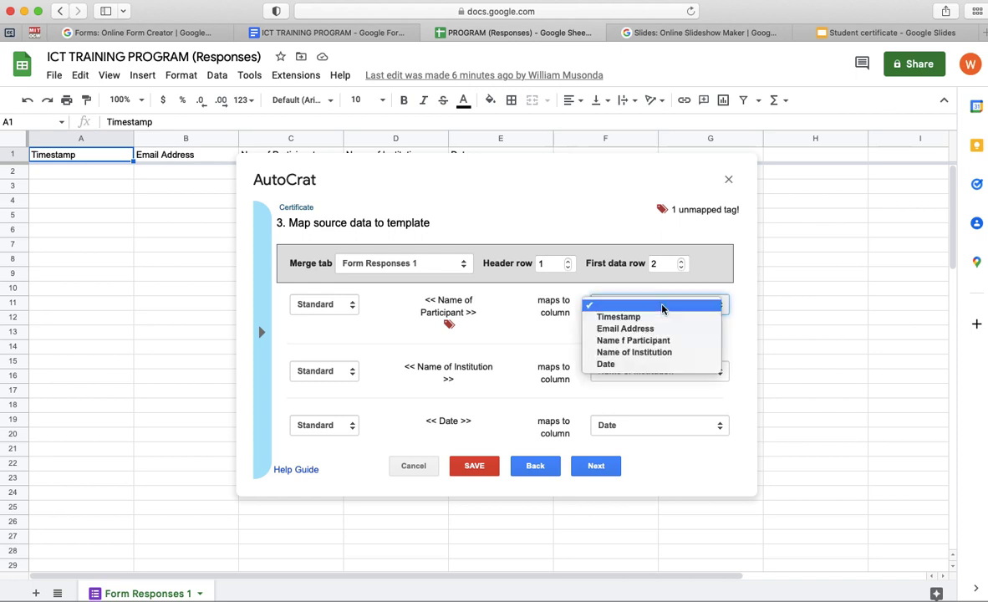
left_click(635, 342)
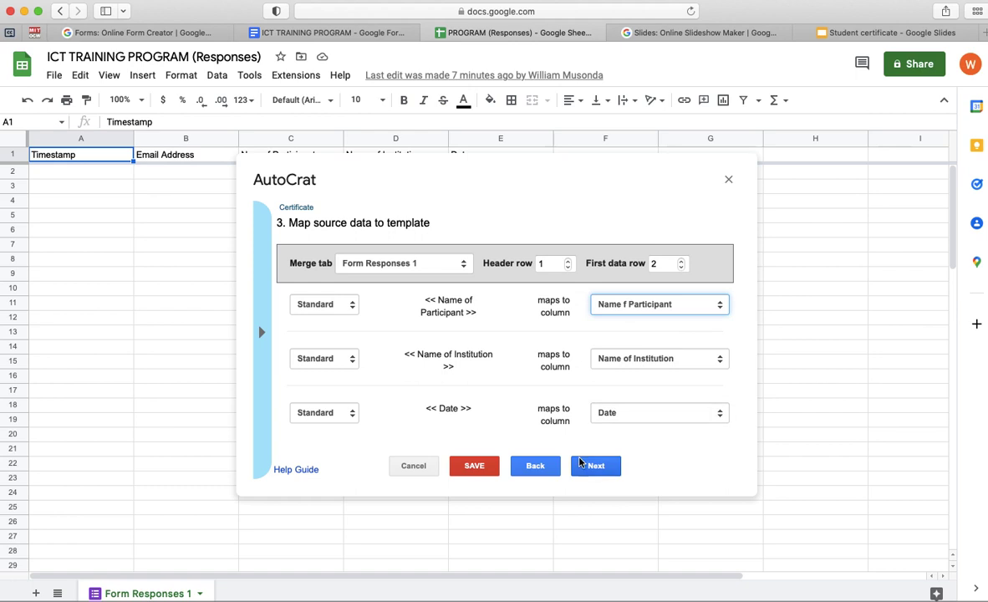
left_click(633, 418)
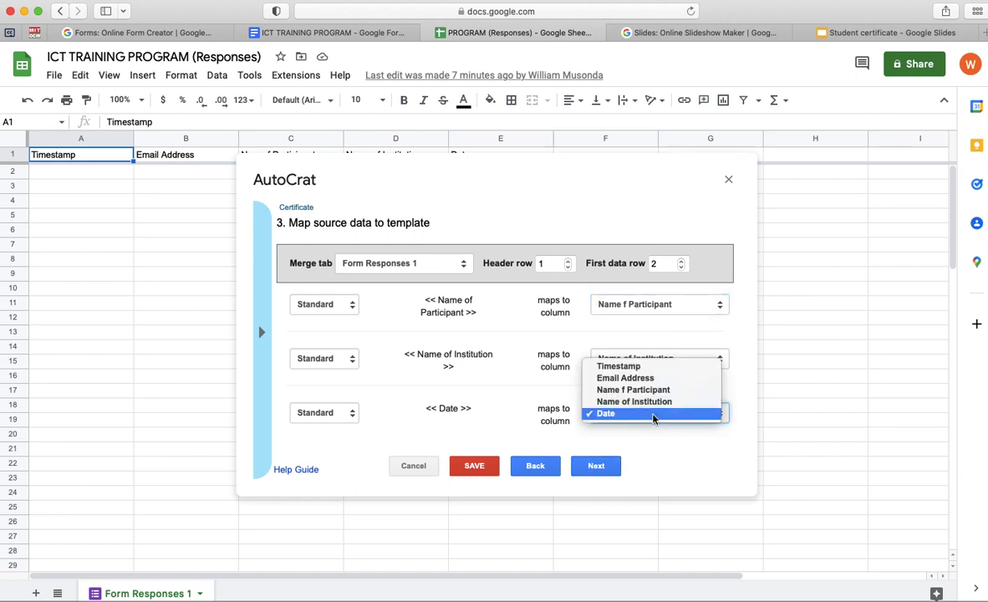
left_click(659, 433)
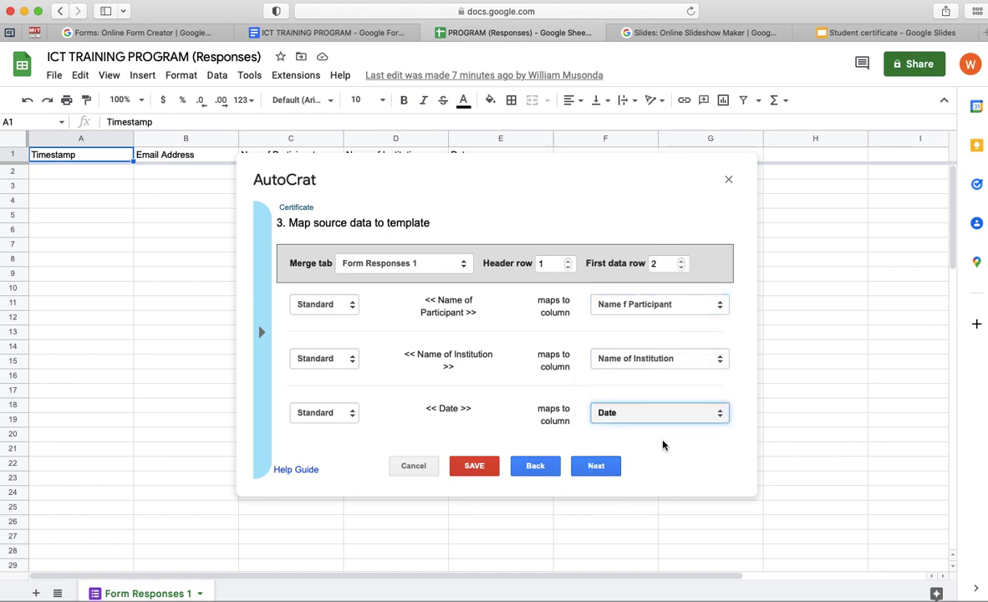
left_click(596, 468)
left_click(300, 268)
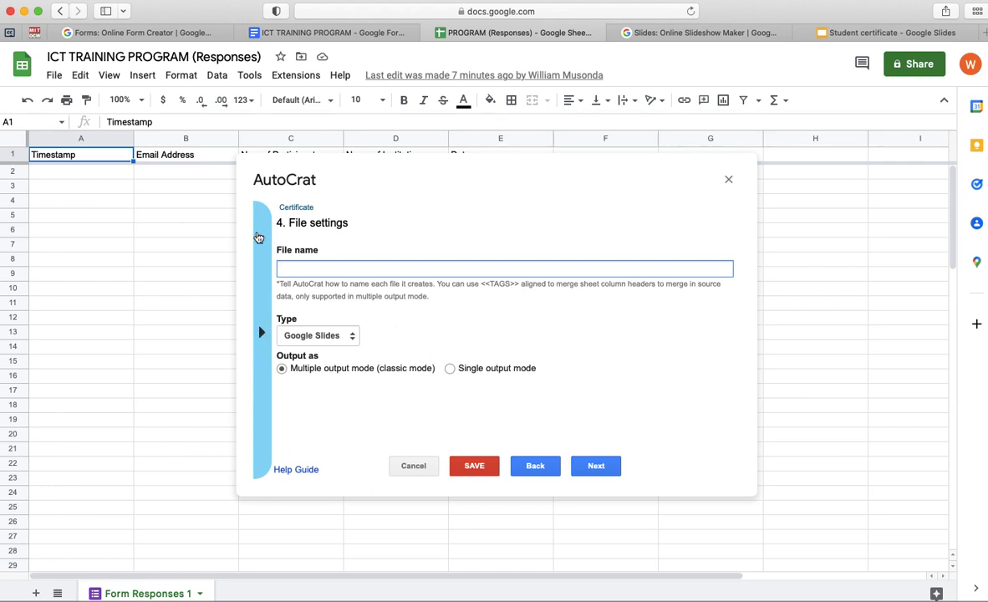
- Set the certificate file name to the <<Name f Participant>> tag
left_click(261, 332)
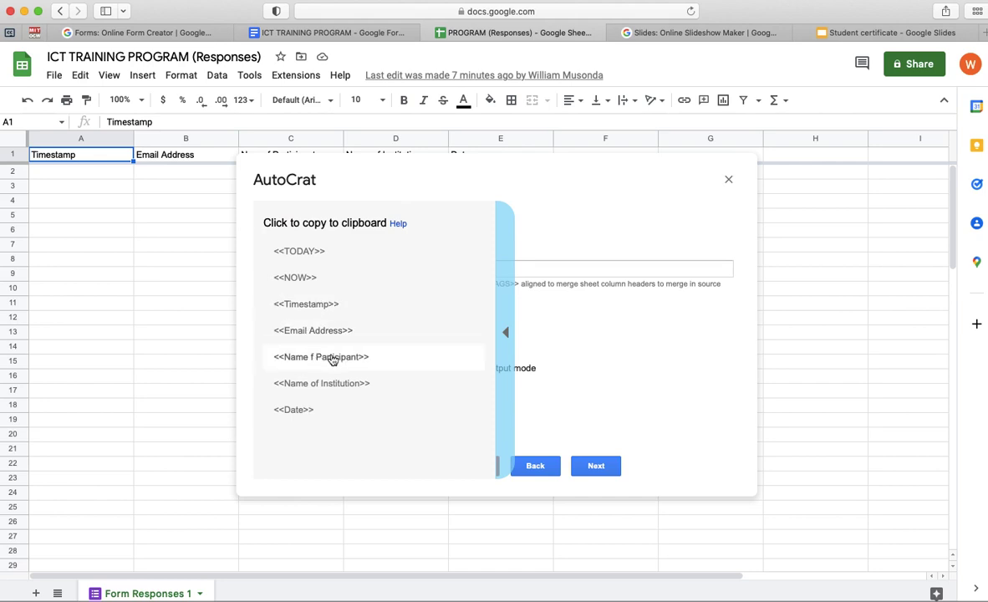
left_click(333, 358)
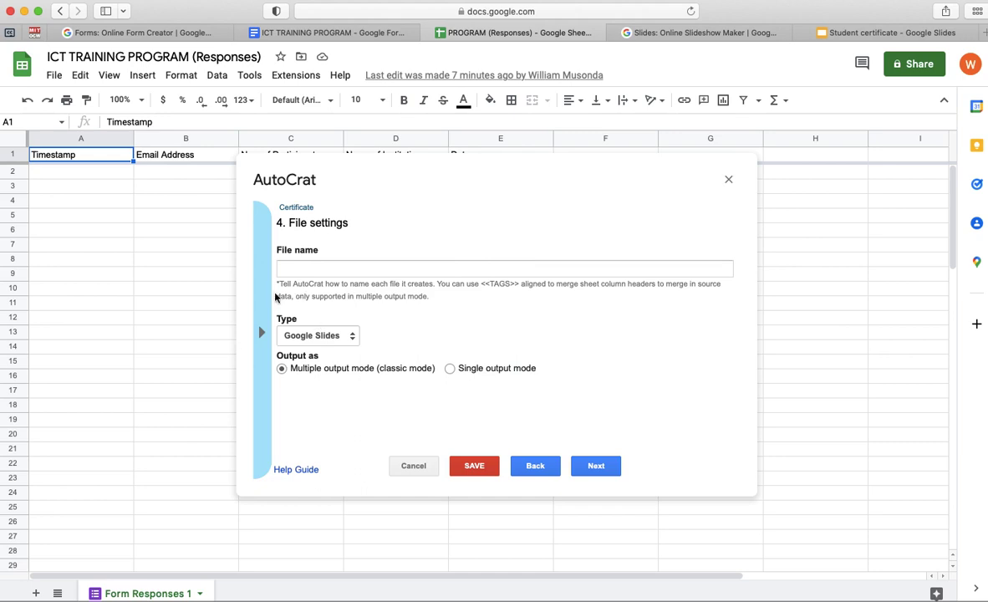
left_click(298, 268)
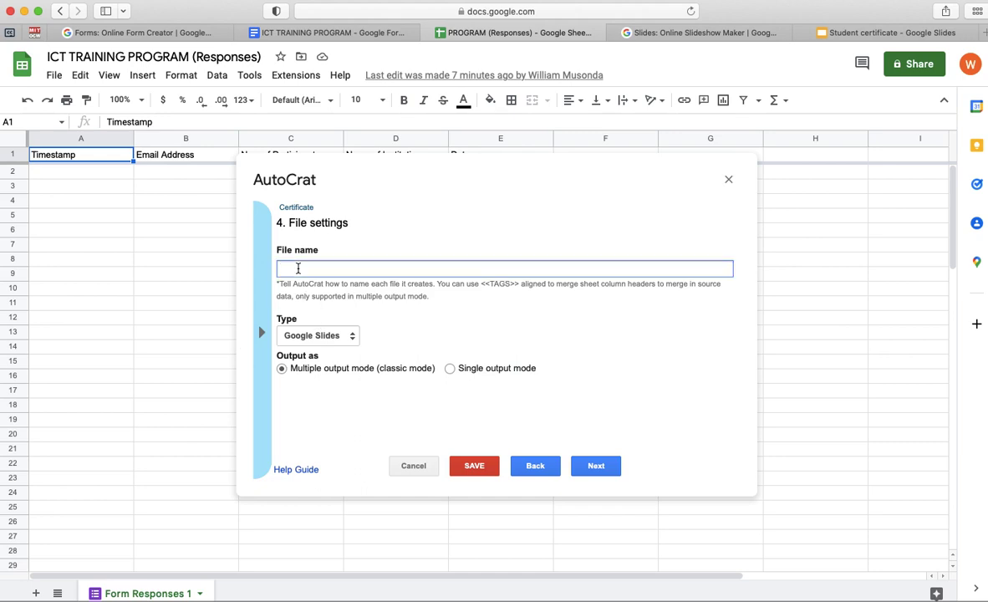
type("<<Name f Participant>>")
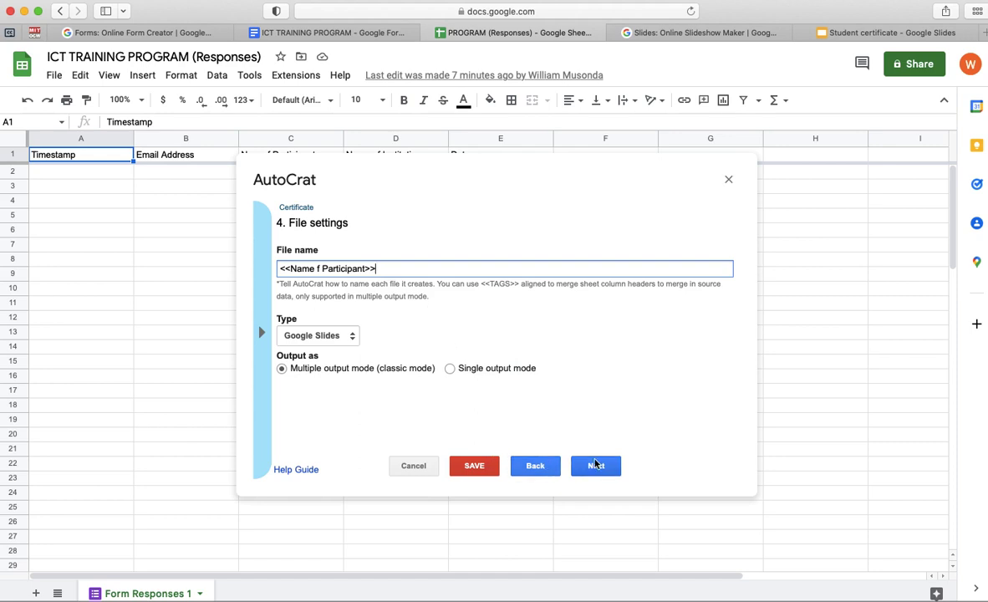
- Keep My Drive as destination and skip the dynamic folder and merge condition steps
left_click(595, 466)
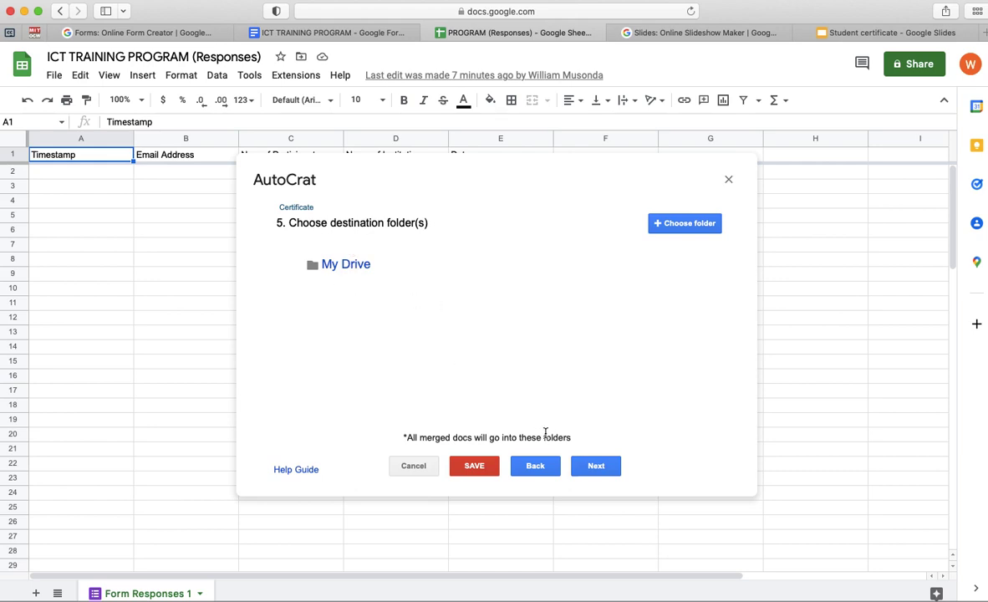
left_click(596, 468)
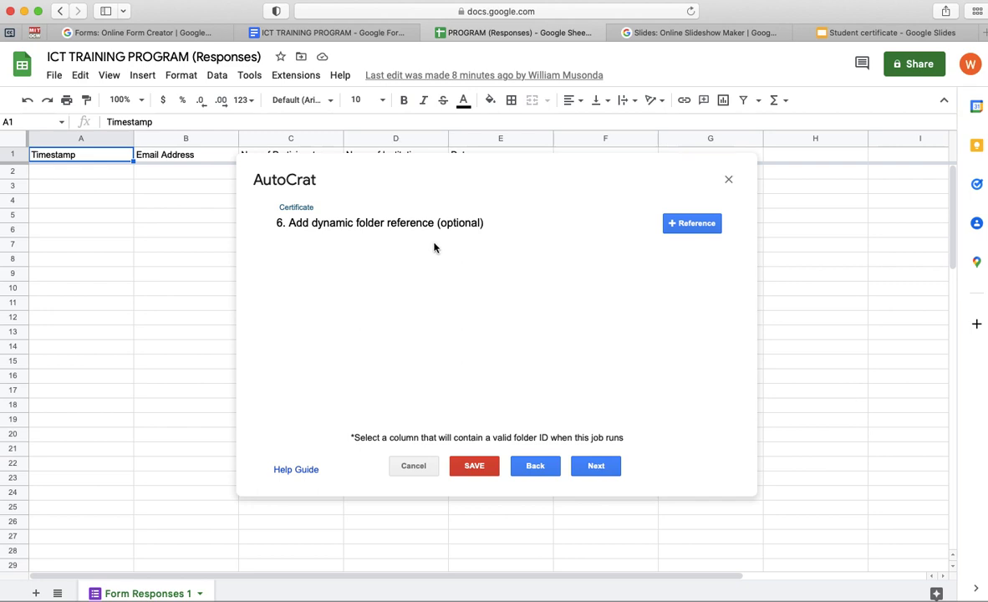
left_click(595, 466)
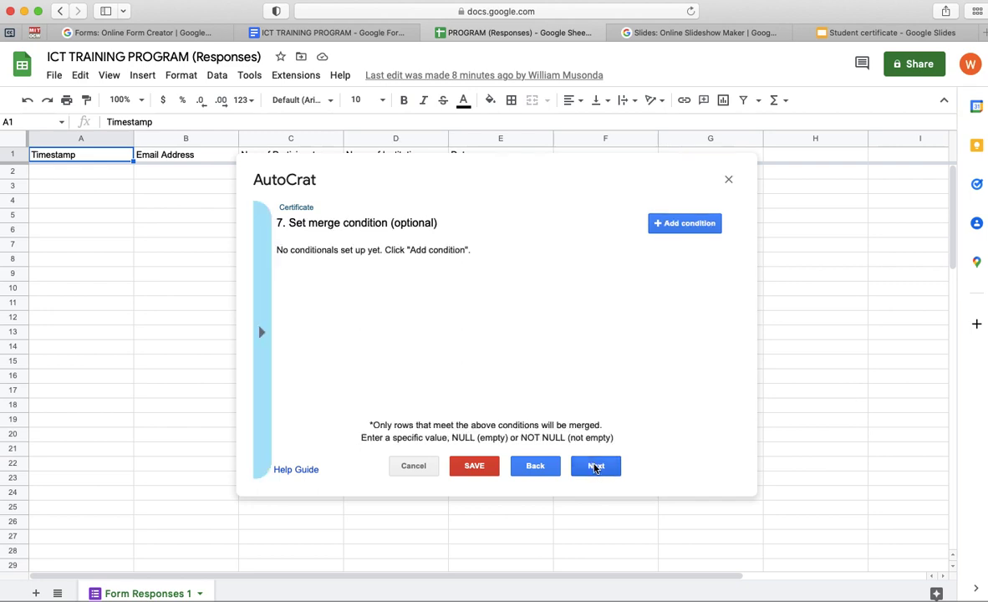
left_click(595, 466)
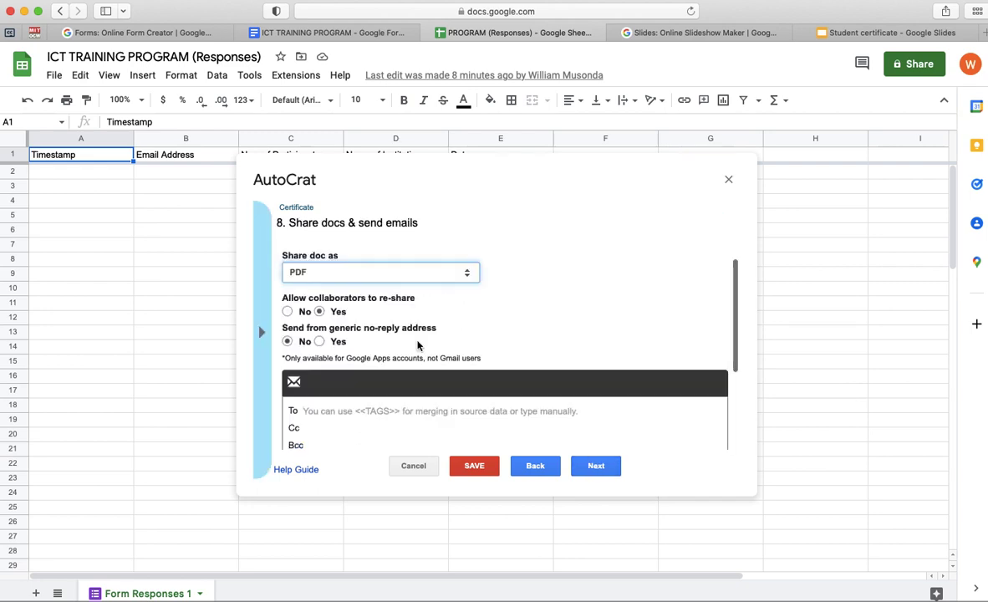
scroll(419, 343, "up", 1)
- Put the <<Email Address>> tag into the email recipient (To) field
scroll(387, 374, "down", 2)
left_click(326, 374)
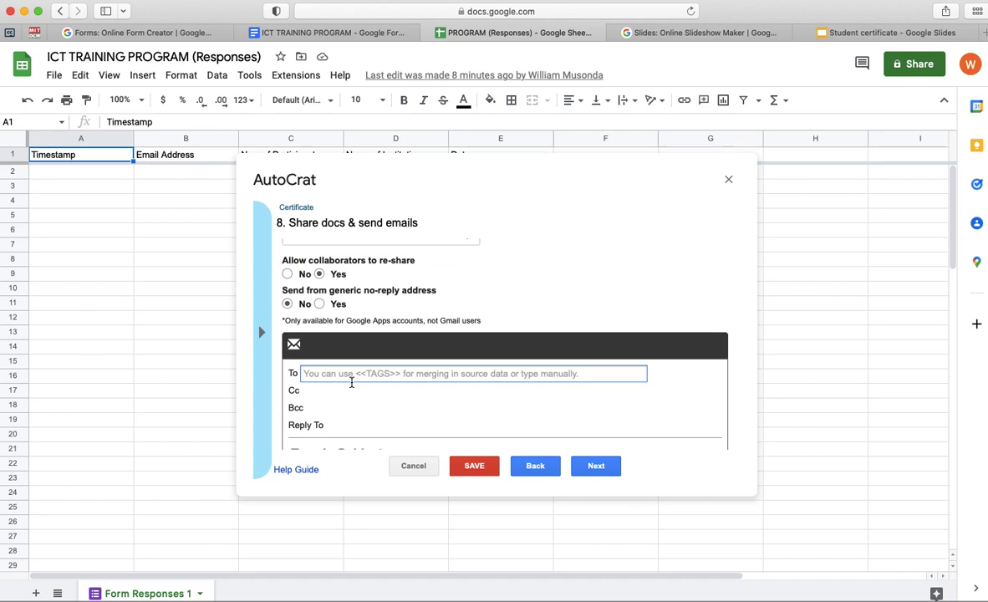
left_click(262, 334)
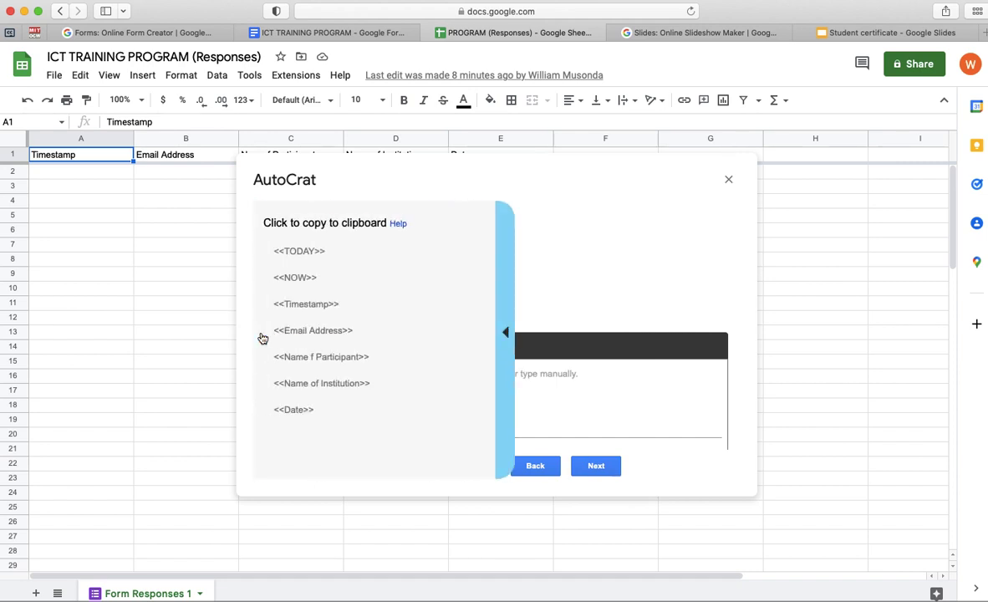
left_click(304, 331)
left_click(321, 374)
type("<<Email Address>>")
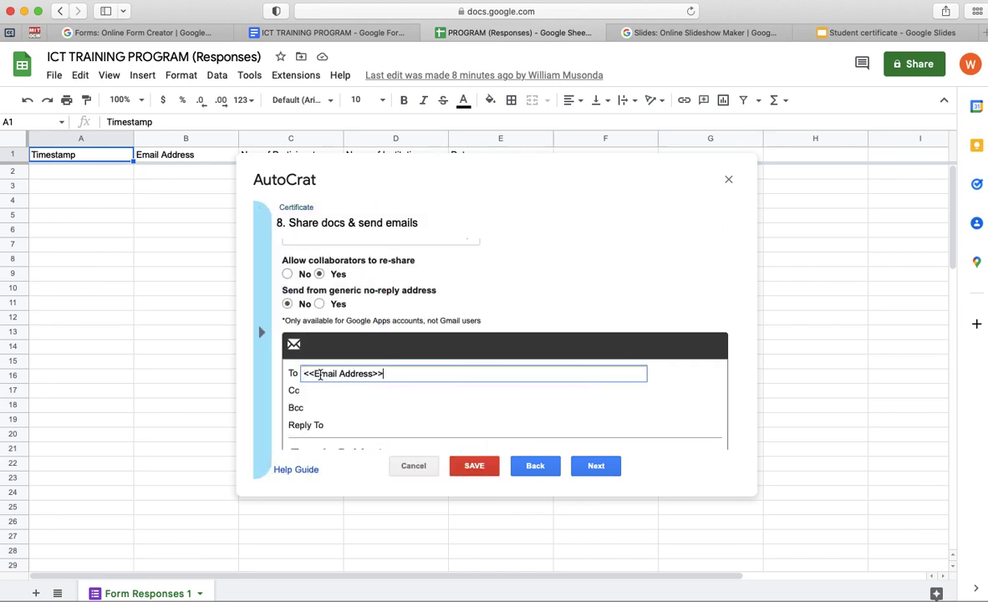
scroll(317, 408, "down", 2)
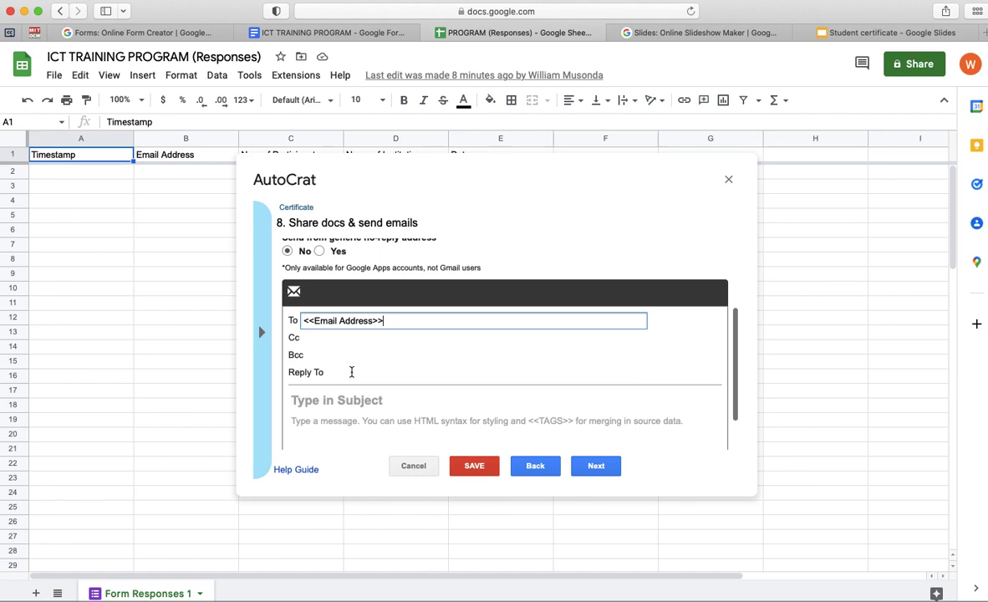
left_click(316, 405)
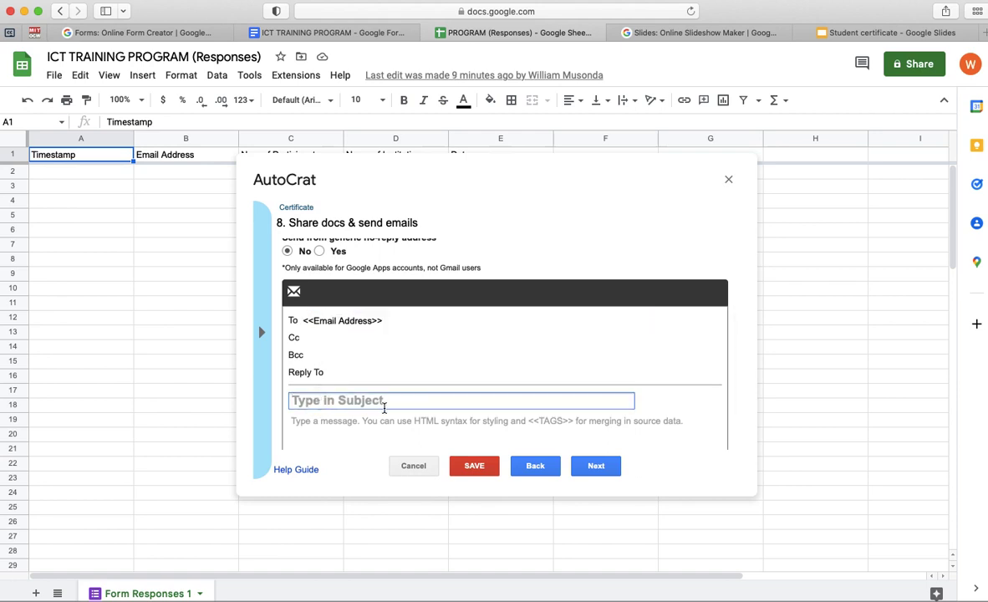
- Write the subject line 'Dear <<Name f Participant>>'
type("D")
type("era")
key("BackSpace")
key("BackSpace")
type("a")
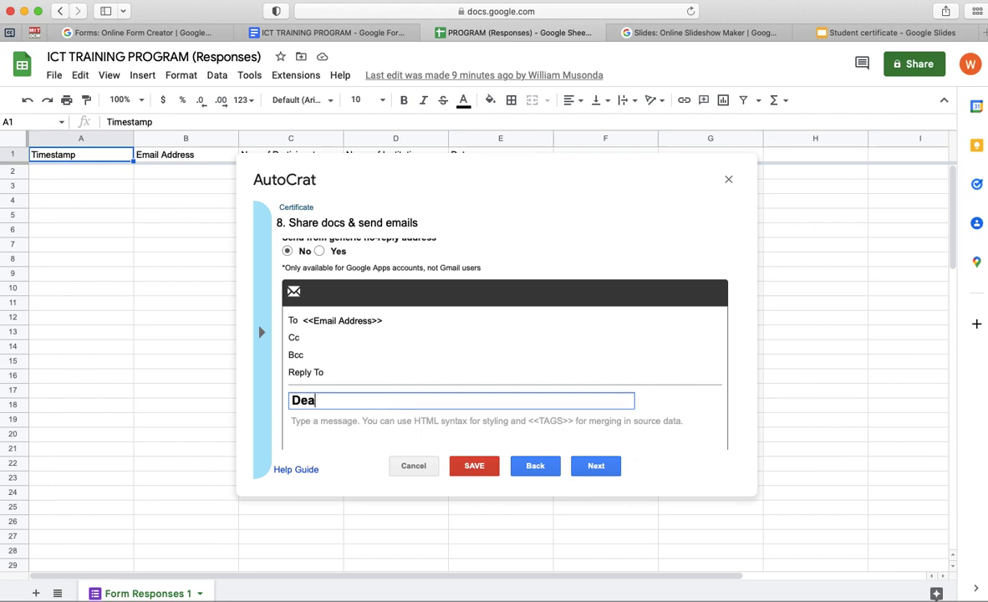
type("r")
left_click(260, 331)
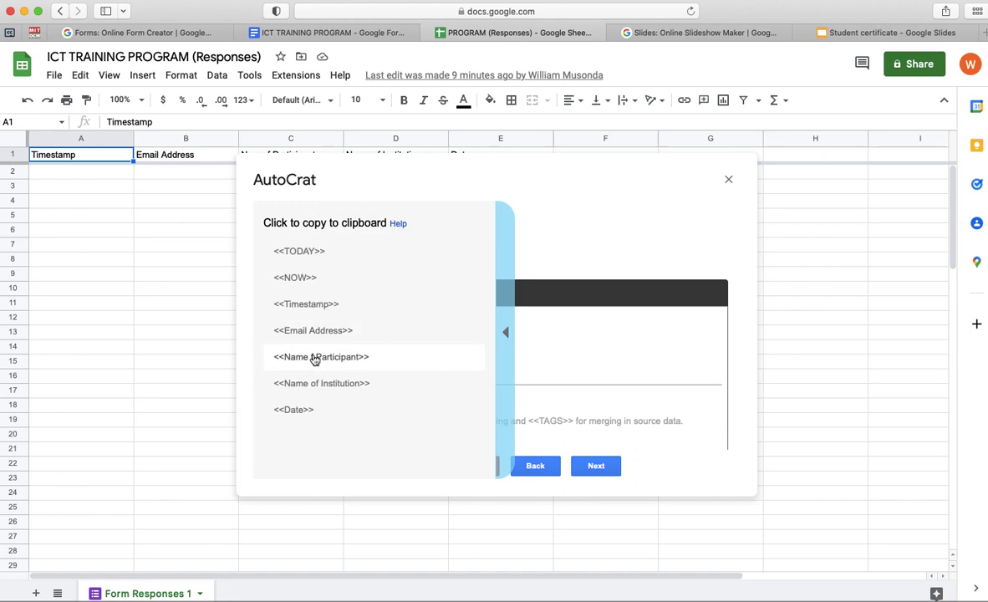
left_click(314, 360)
left_click(335, 399)
type("<<Name f Participant>>")
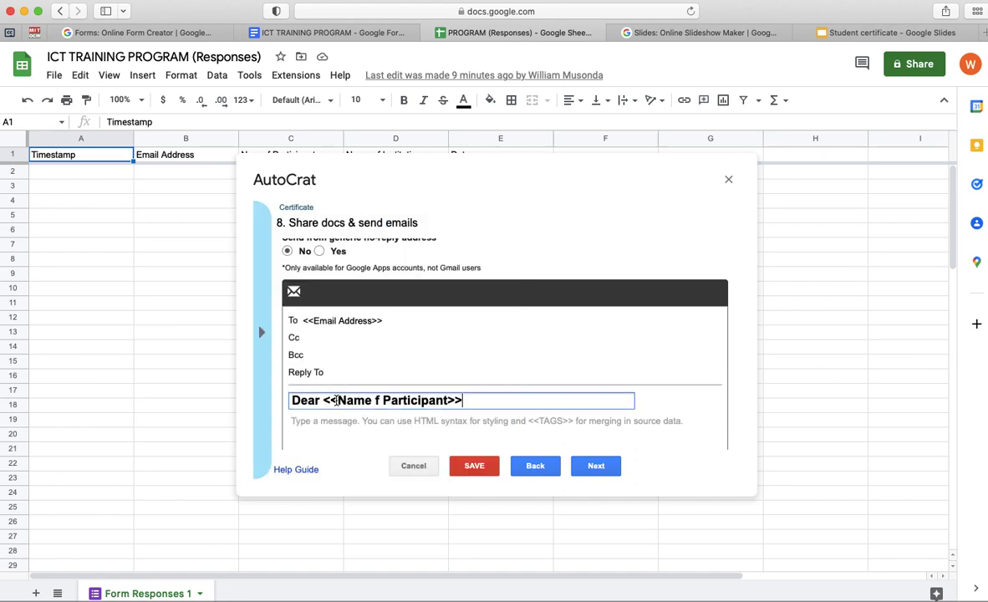
left_click(322, 430)
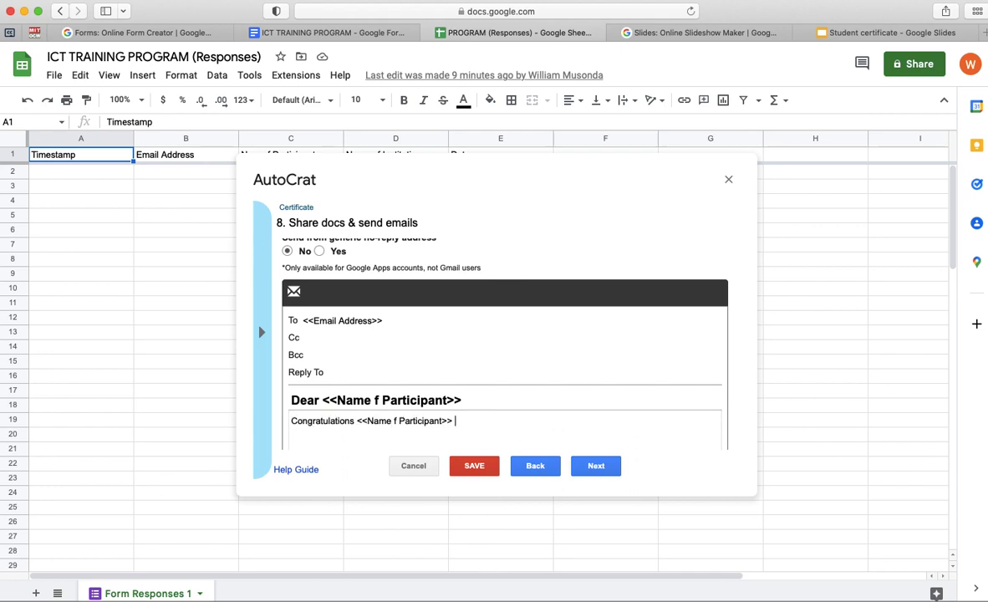
- Write the message 'for successfully completing the ICT Training Program held at <<Name of Institution>>.'
type("for successfully comp")
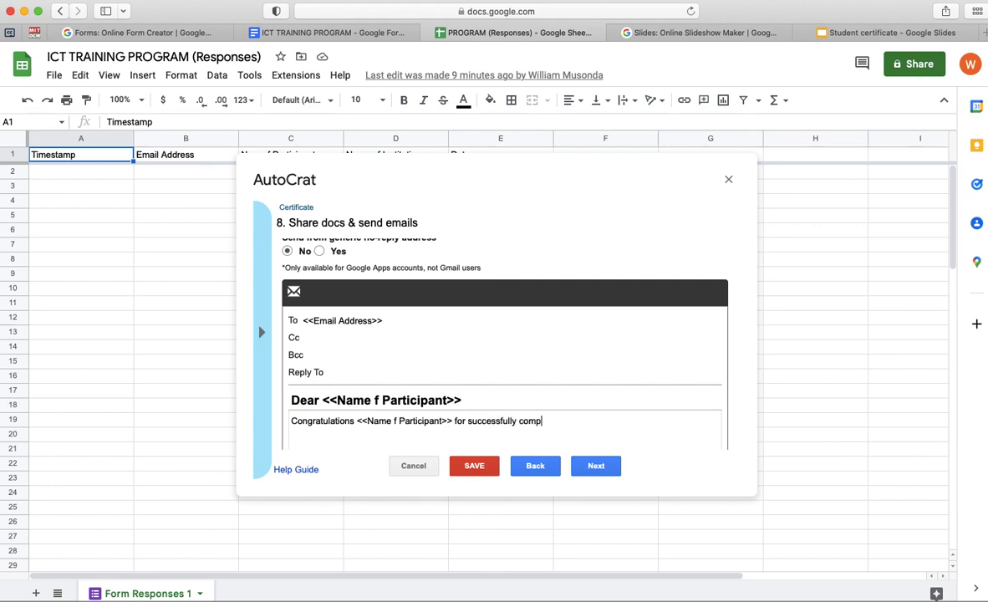
type("leting the ICT Training")
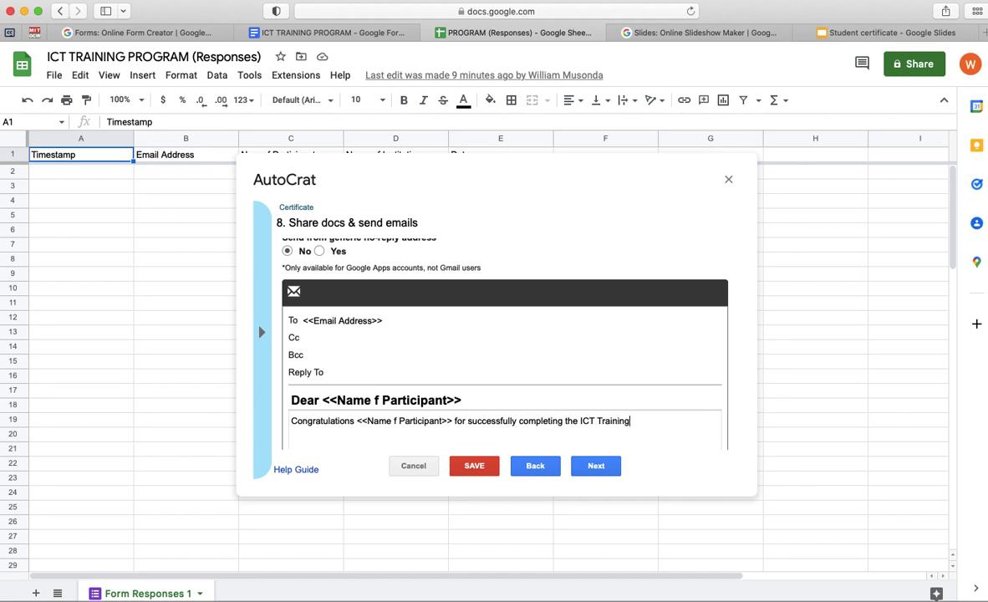
type(" Program held at")
left_click(259, 334)
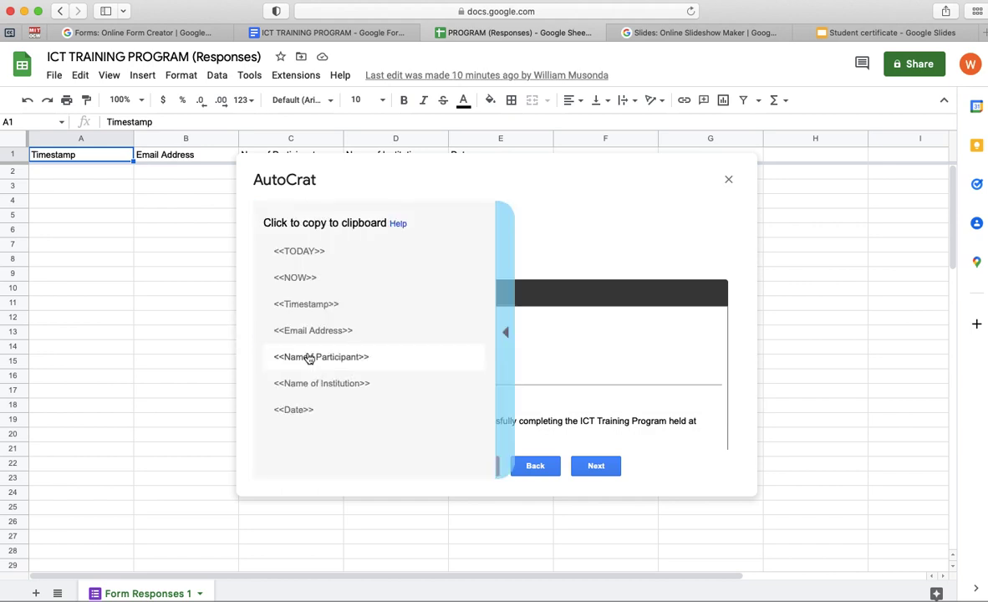
left_click(311, 387)
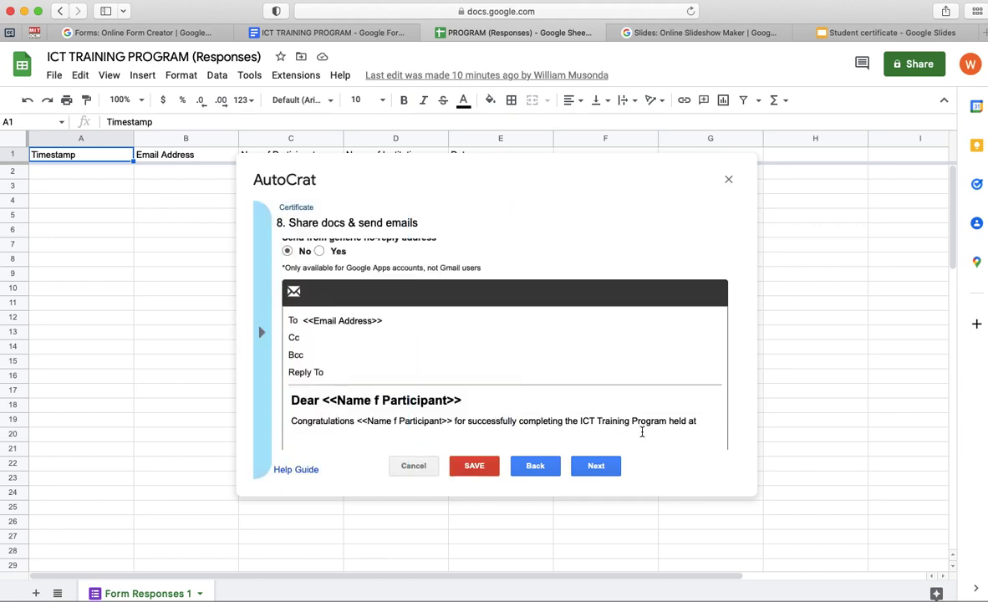
left_click(702, 422)
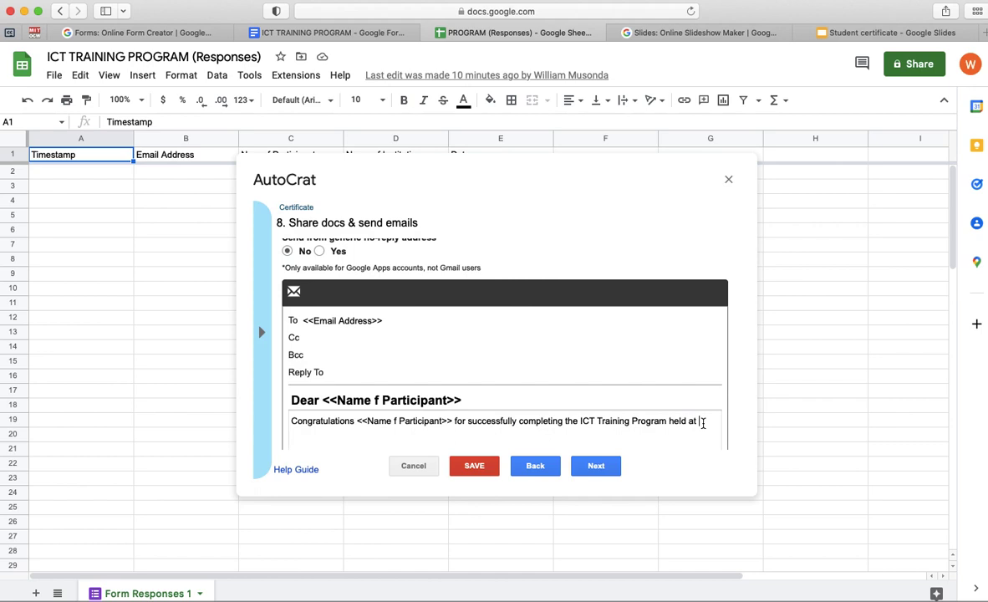
key("super+v")
type(".")
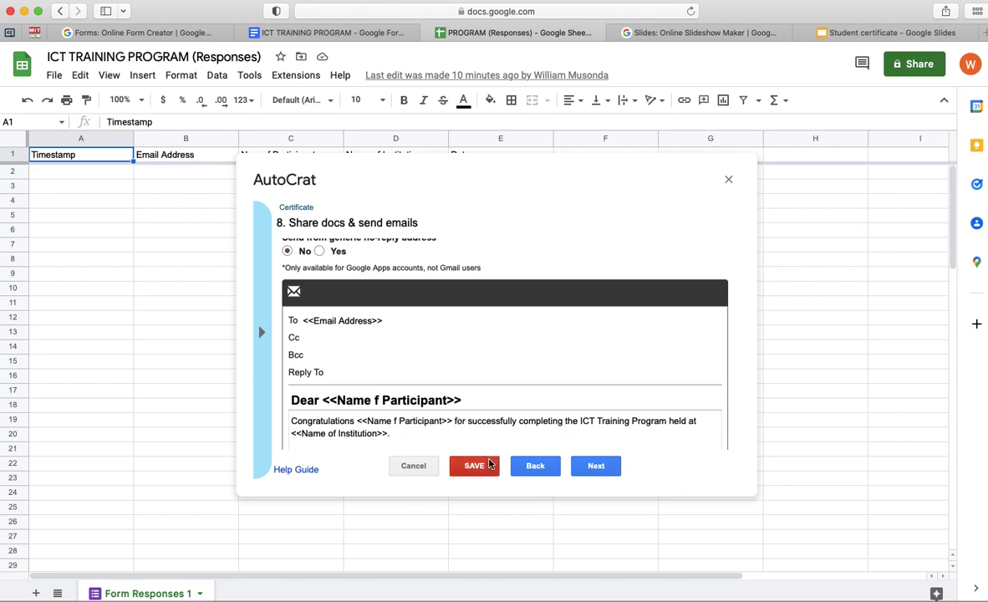
left_click(596, 467)
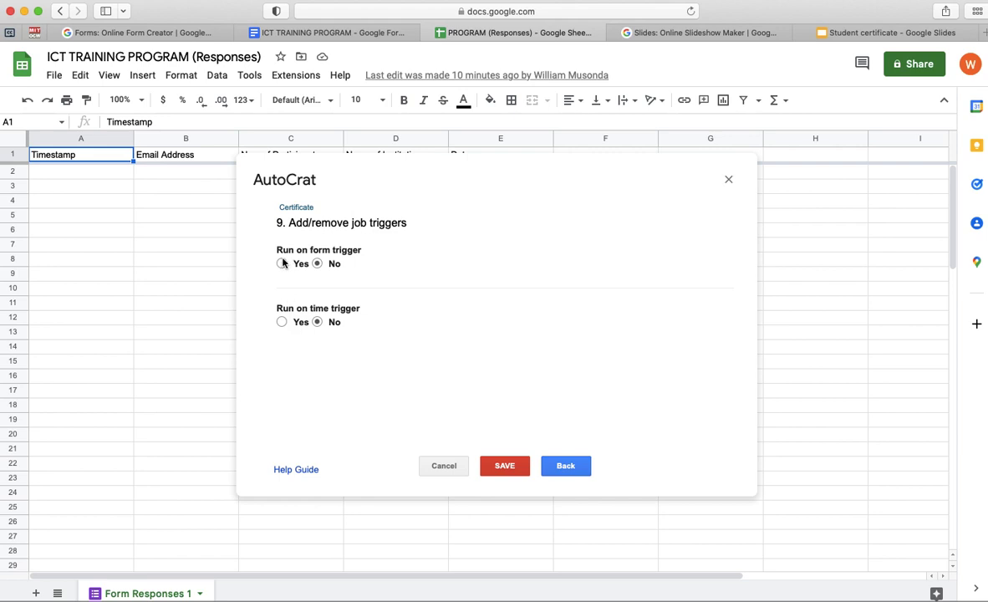
- Set Run on form trigger to Yes, enable form triggers, and save the Certificate job
left_click(283, 263)
left_click(692, 322)
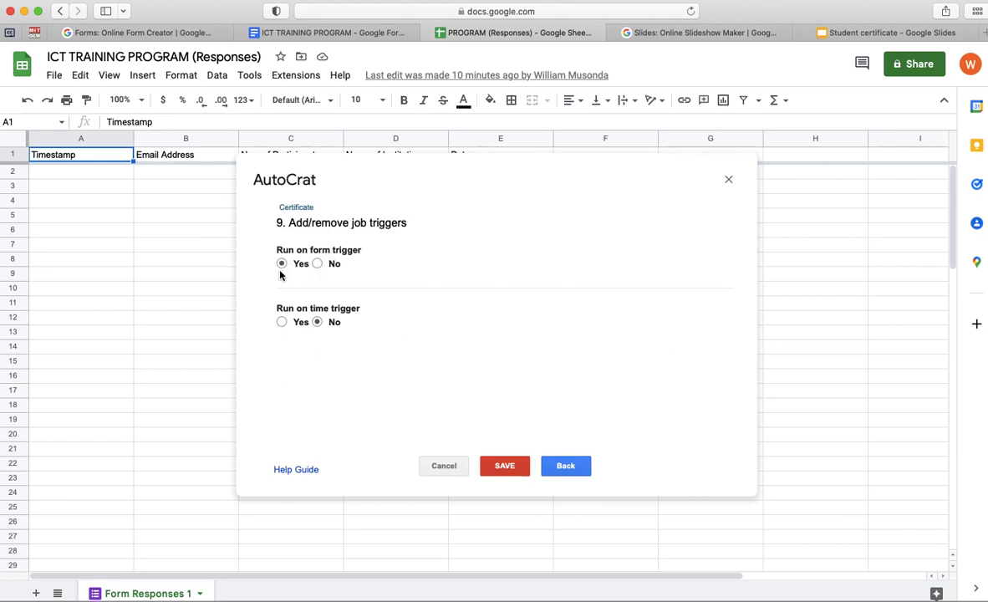
left_click(506, 469)
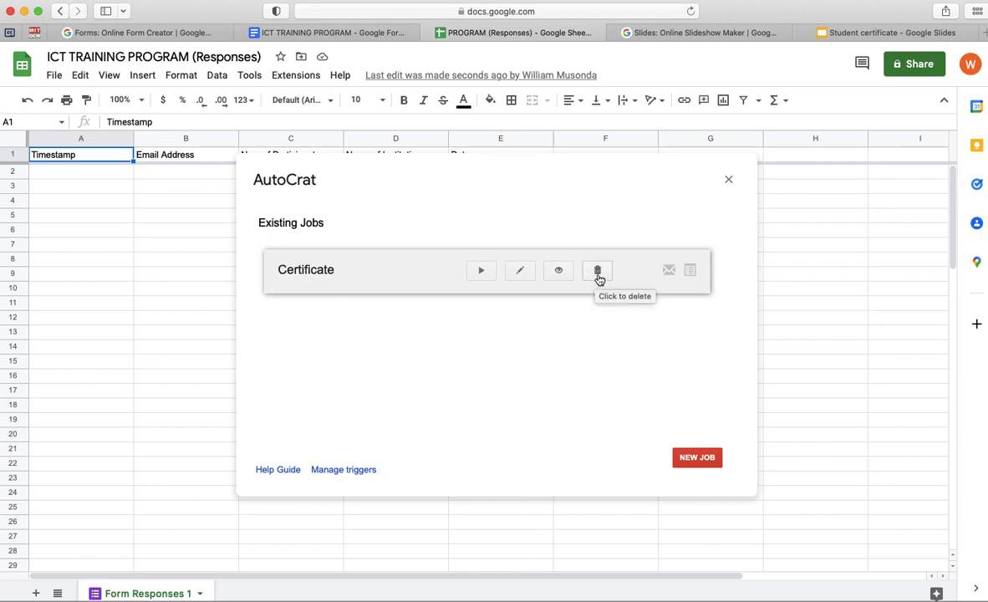
- Run the Certificate job once, then close AutoCrat
left_click(481, 272)
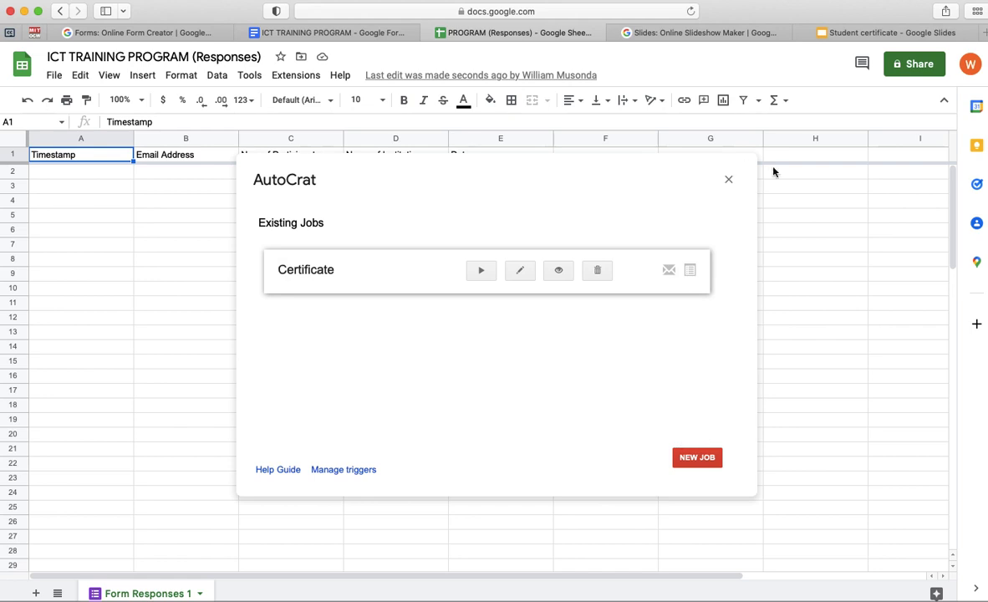
left_click(729, 180)
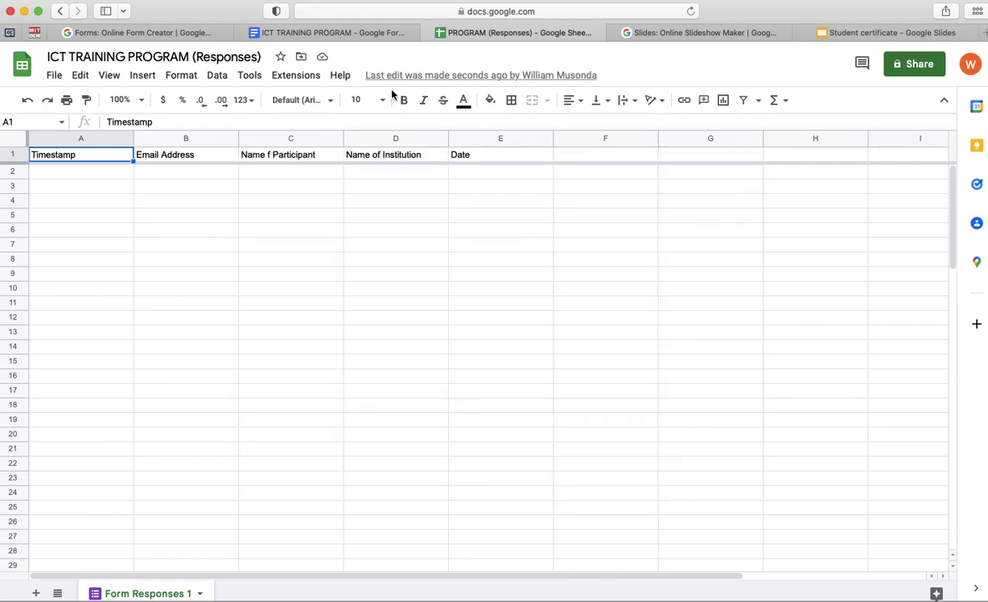
- Copy the ICT TRAINING PROGRAM form's link from the Send form dialog
left_click(351, 36)
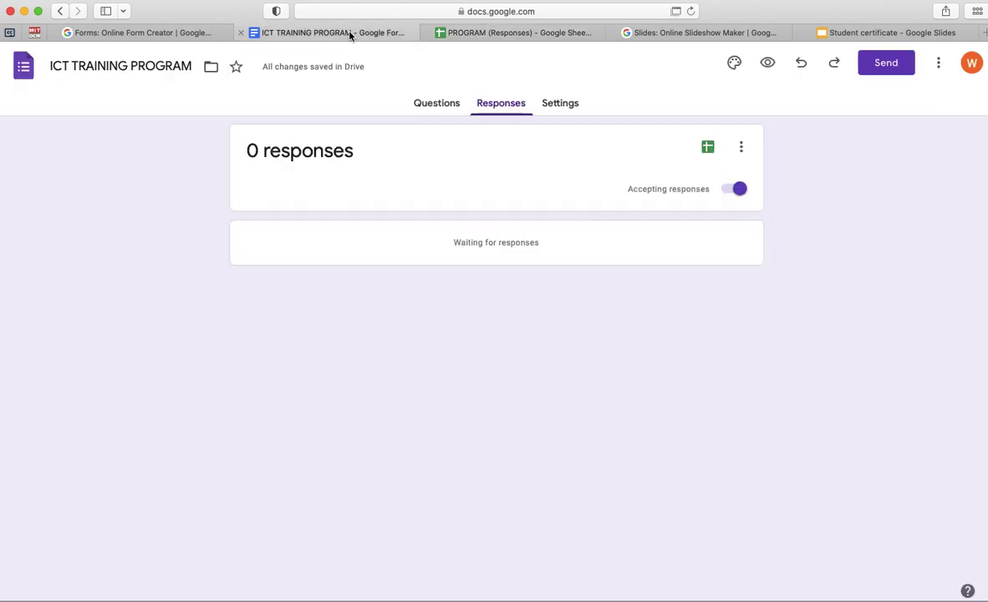
left_click(433, 108)
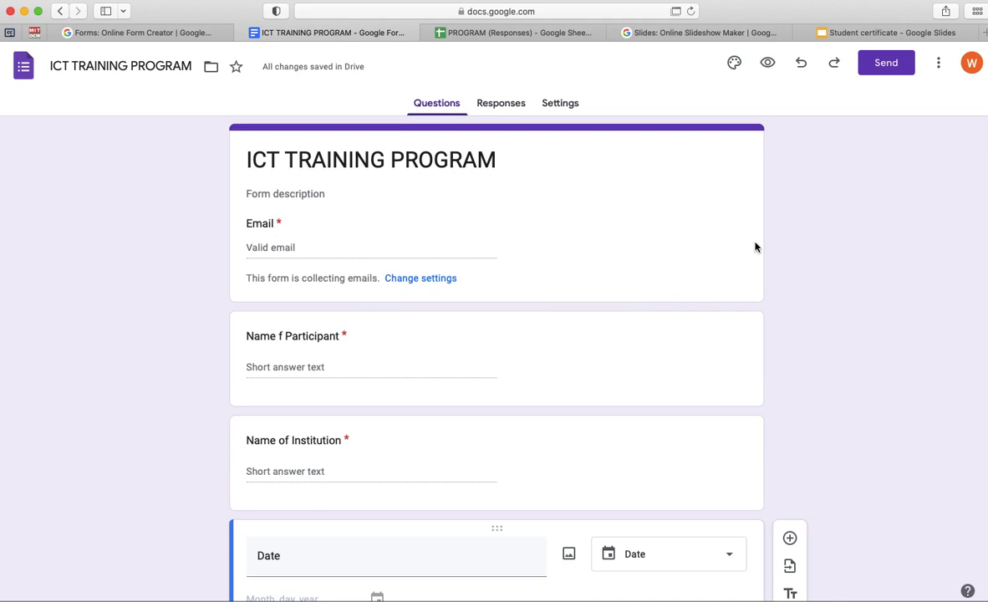
left_click(895, 66)
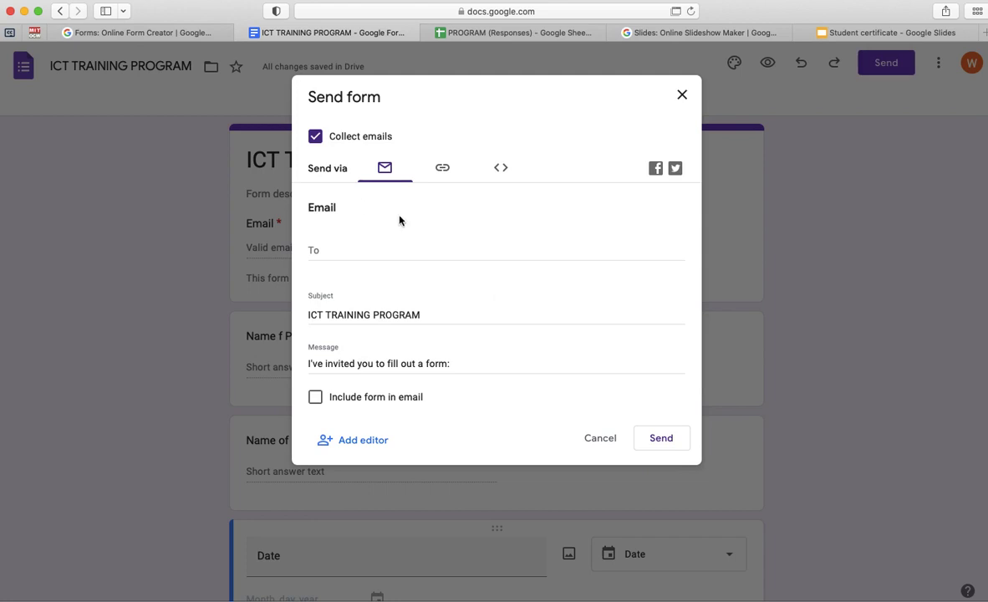
left_click(443, 171)
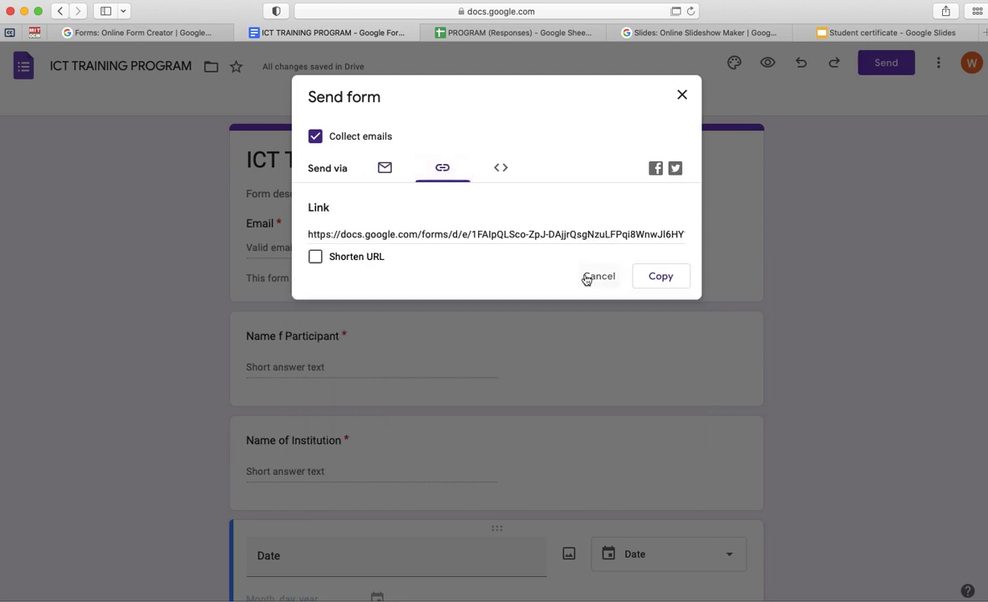
left_click(660, 276)
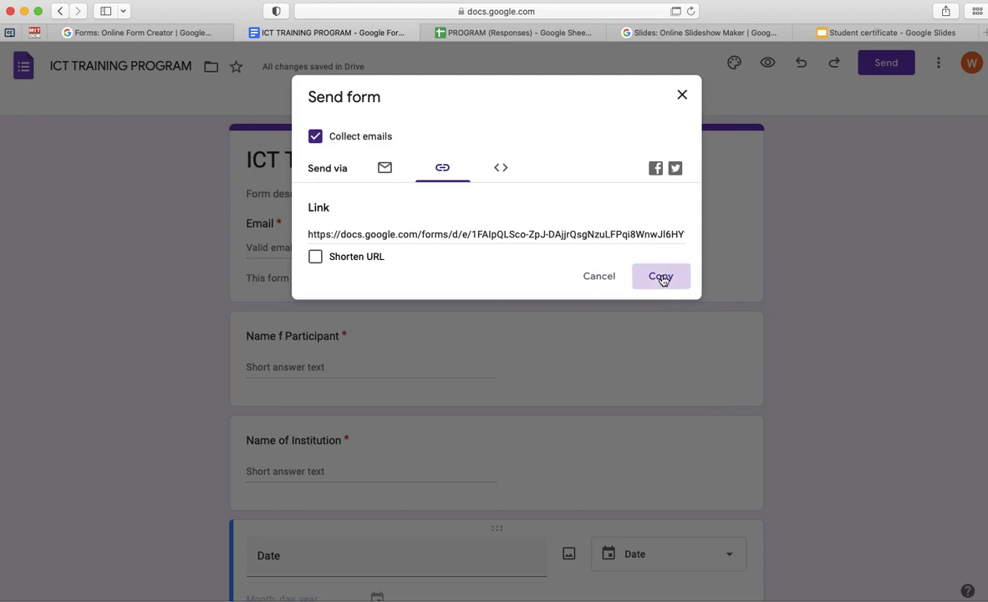
left_click(681, 97)
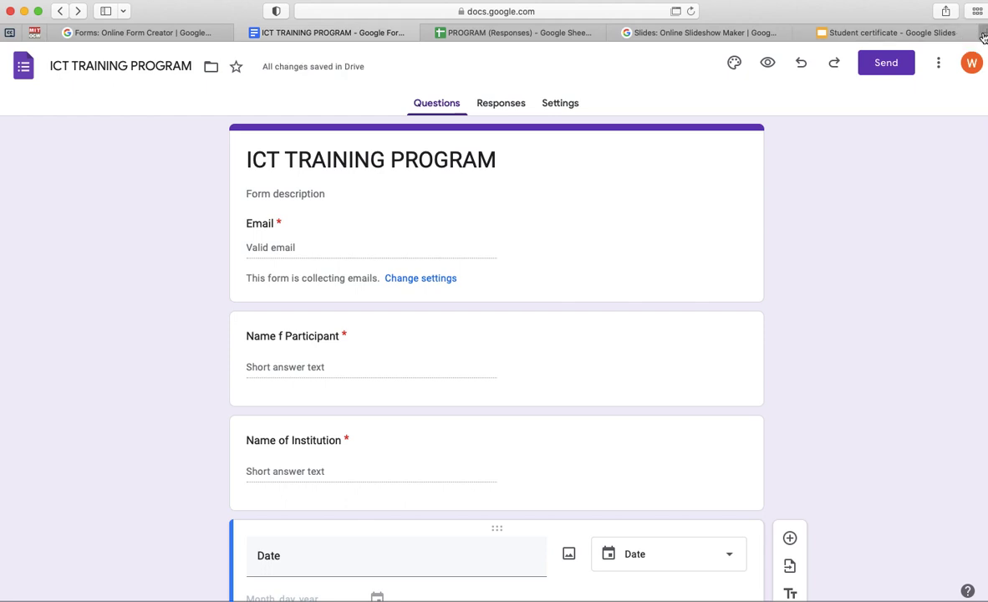
- Load the copied form link in a new tab and look over the live form's fields
key("super+t")
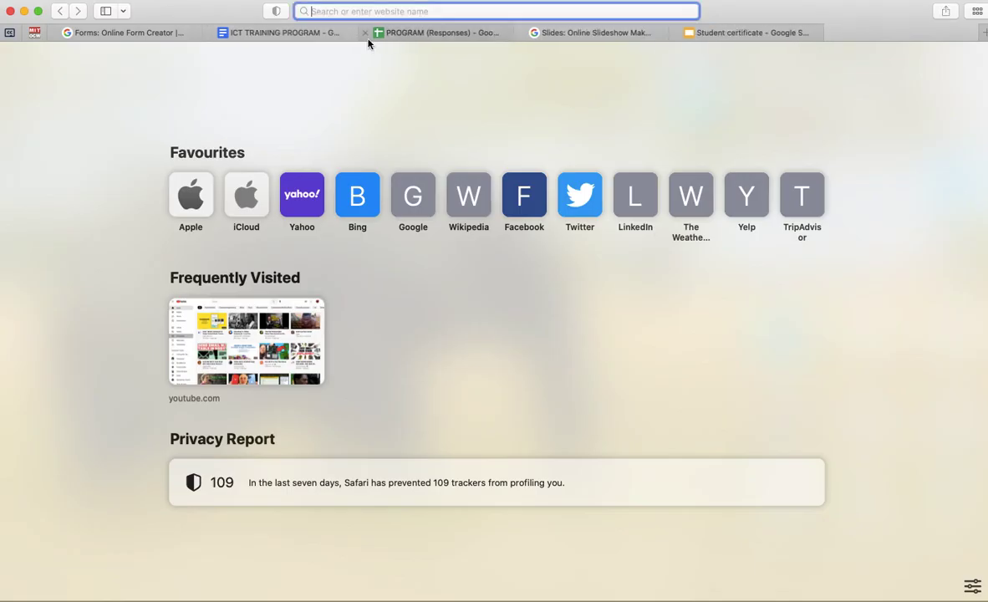
key("super+v")
key("Return")
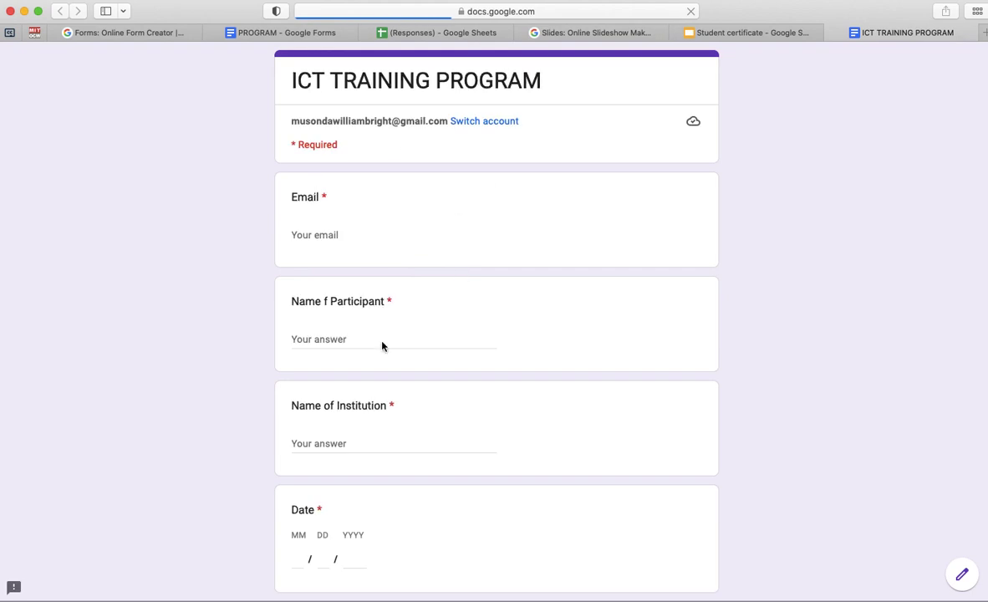
scroll(382, 342, "down", 3)
scroll(382, 342, "up", 3)
scroll(382, 342, "down", 1)
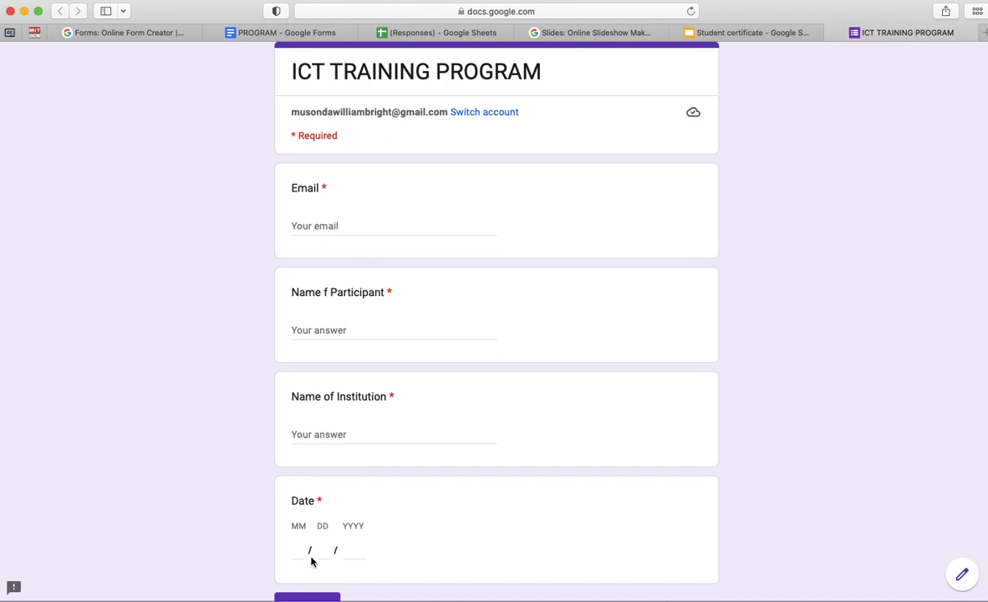
scroll(311, 562, "down", 2)
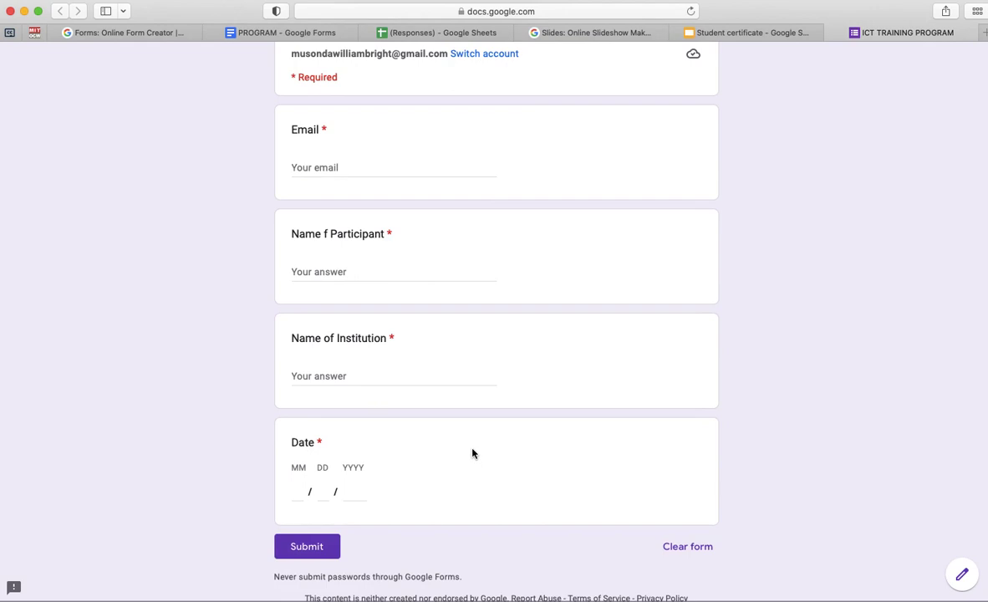
scroll(473, 453, "up", 2)
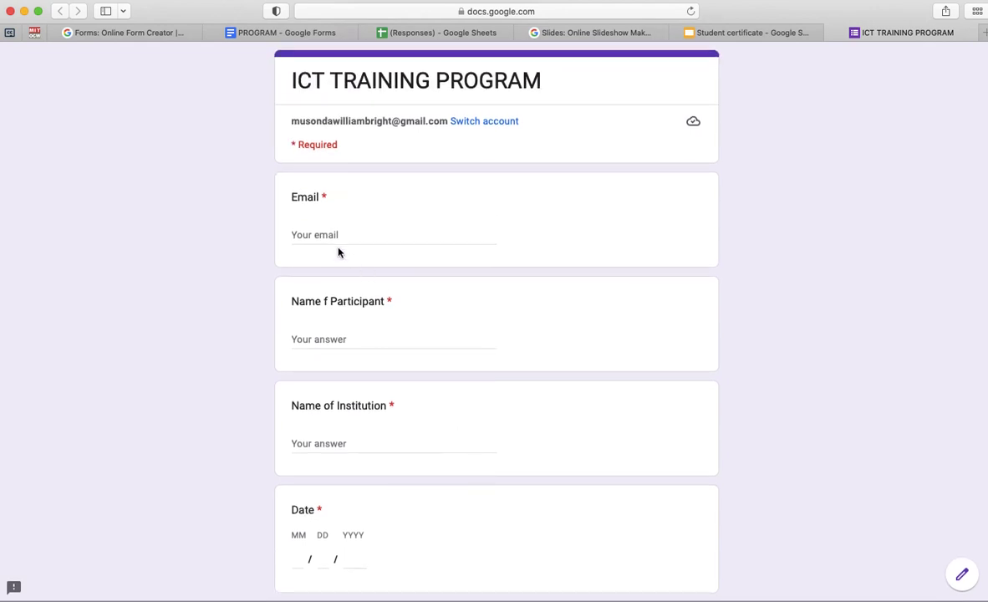
- Fill in the saved email, the participant's full name, and institution 'The Great University'
left_click(315, 232)
type("wi")
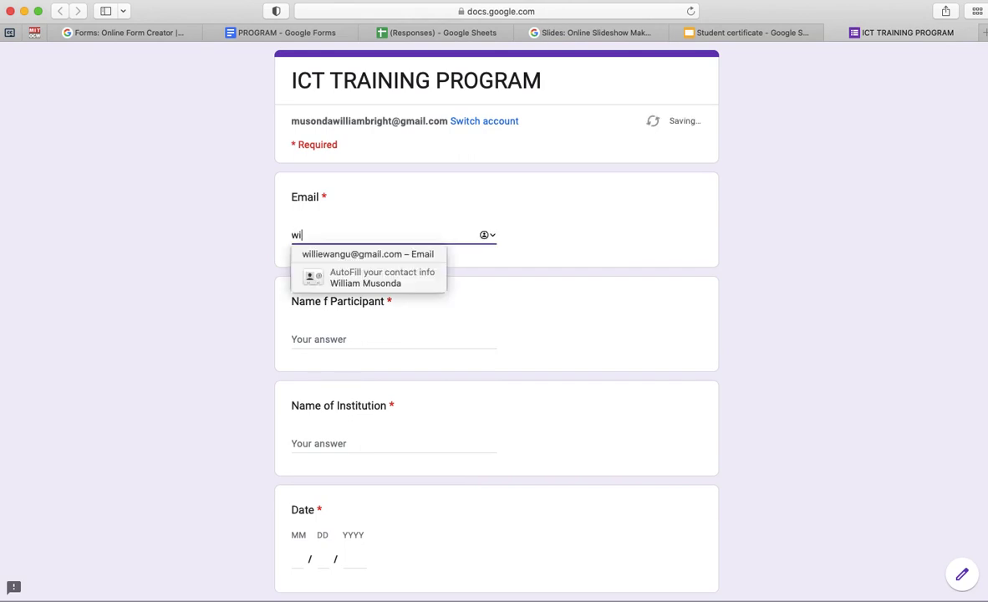
left_click(368, 255)
left_click(327, 339)
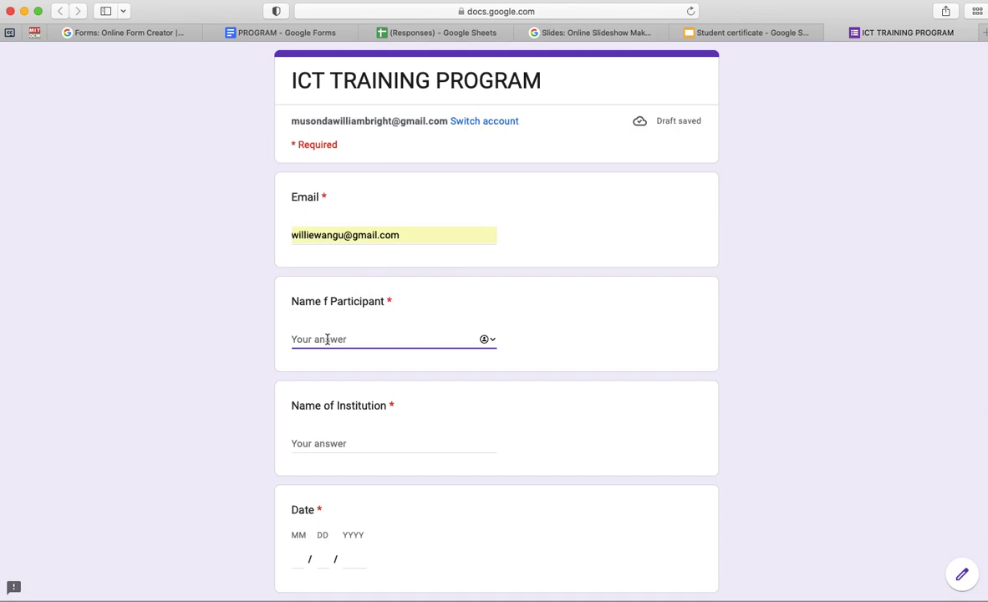
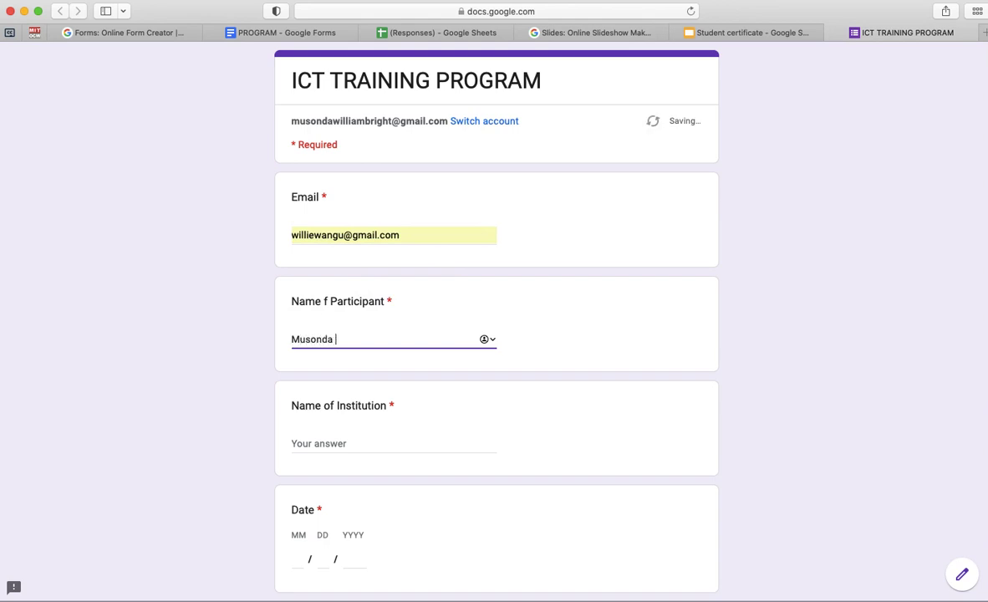
left_click(314, 443)
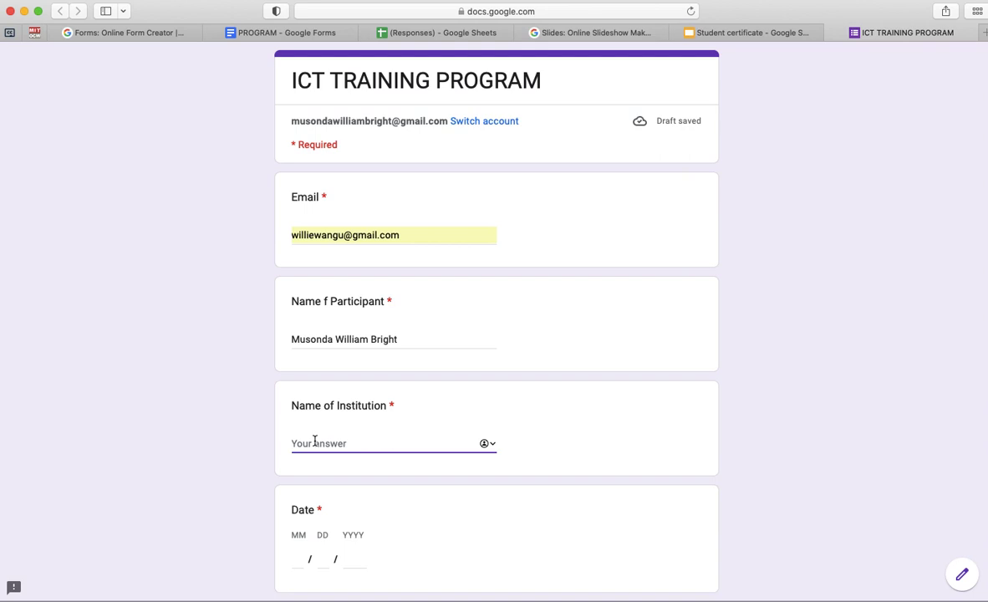
type("The Gr")
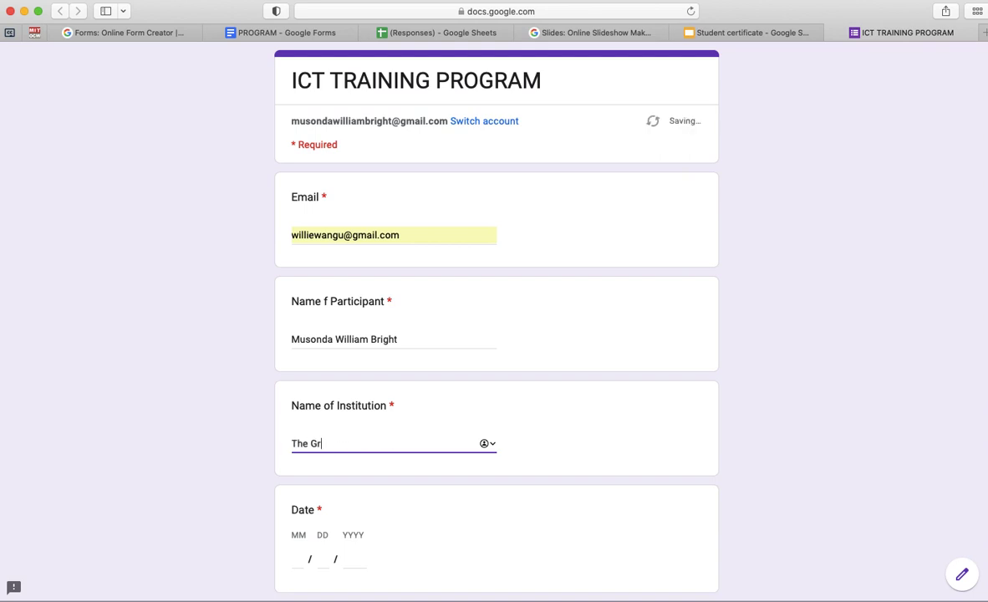
type("eat University")
- Enter the date 08/27/2022 and submit the response
left_click(304, 559)
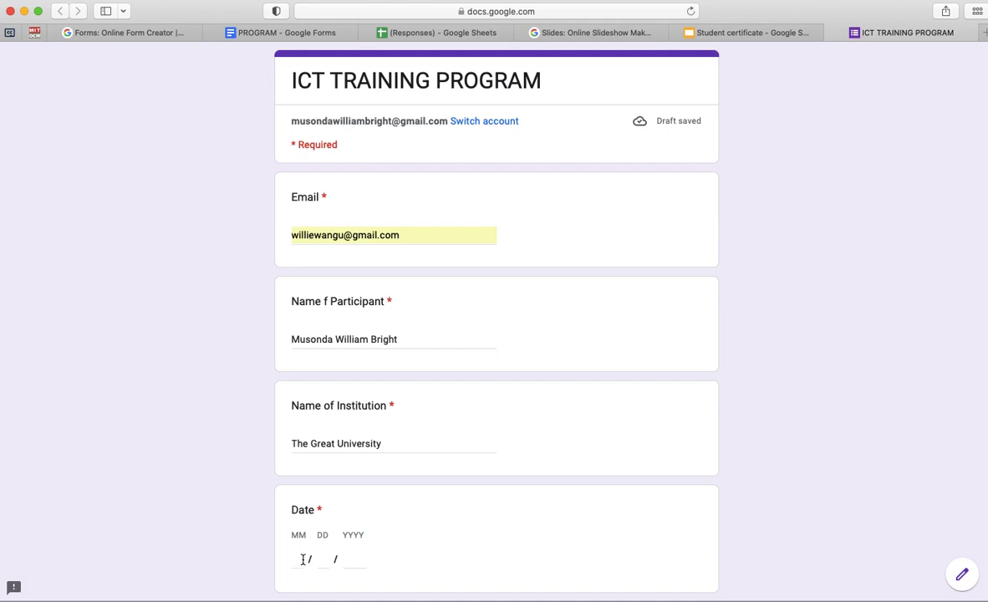
type("08")
left_click(321, 558)
type("27")
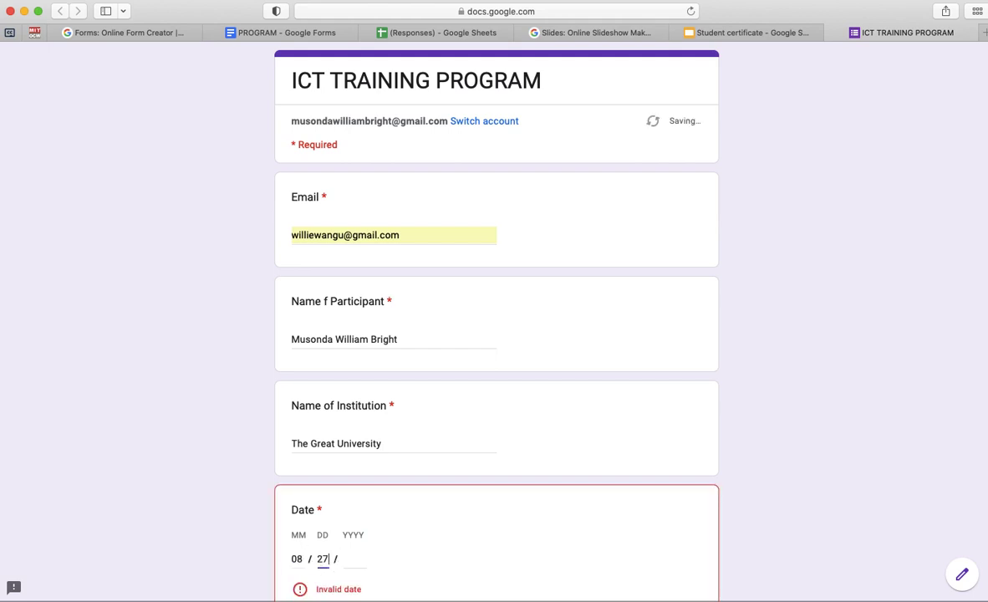
left_click(348, 559)
type("2022")
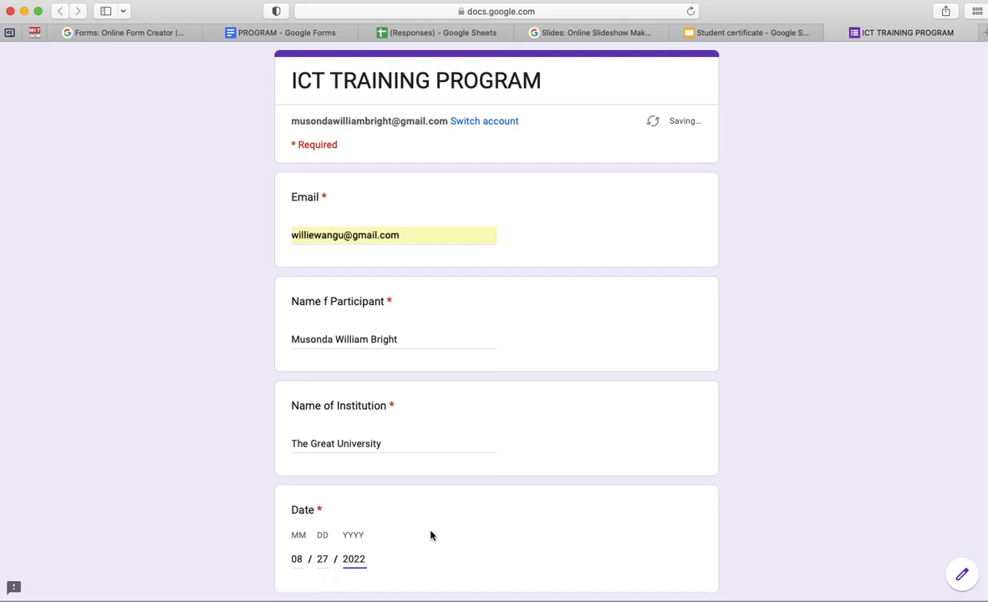
scroll(430, 532, "down", 3)
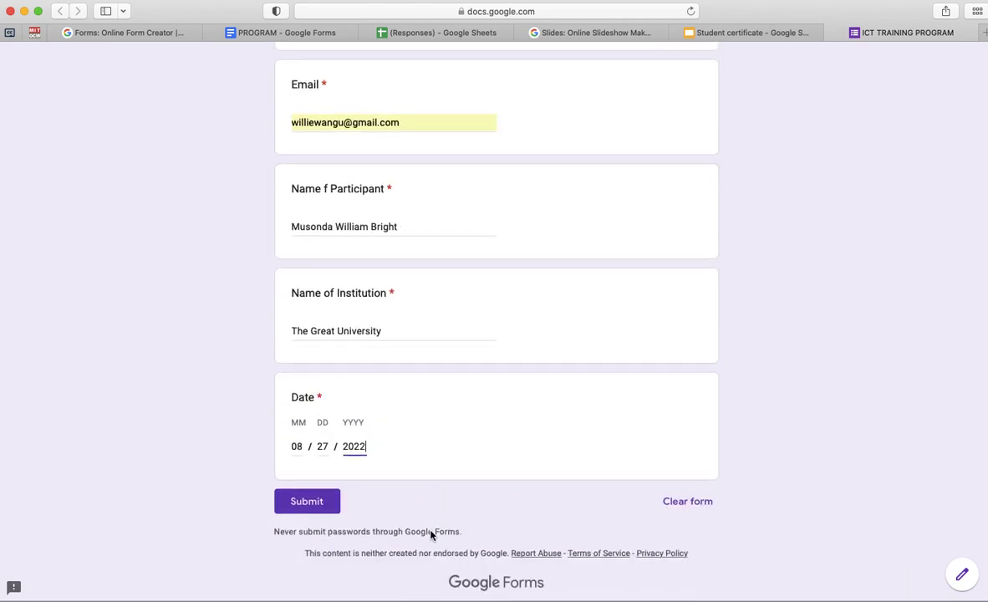
left_click(297, 498)
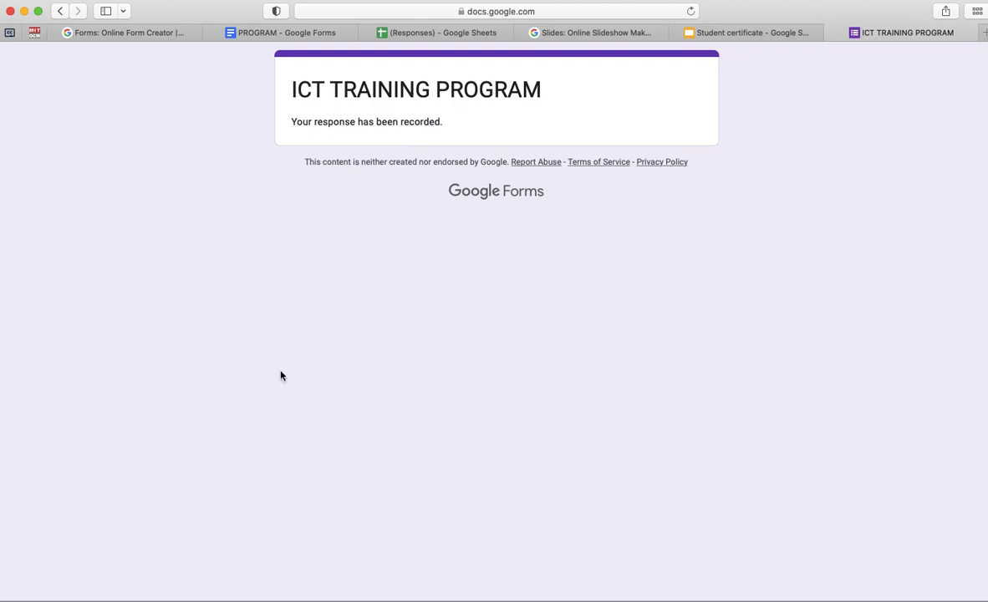
- Launch Apple Mail from the Dock and bring its inbox to the front
mouse_move(309, 574)
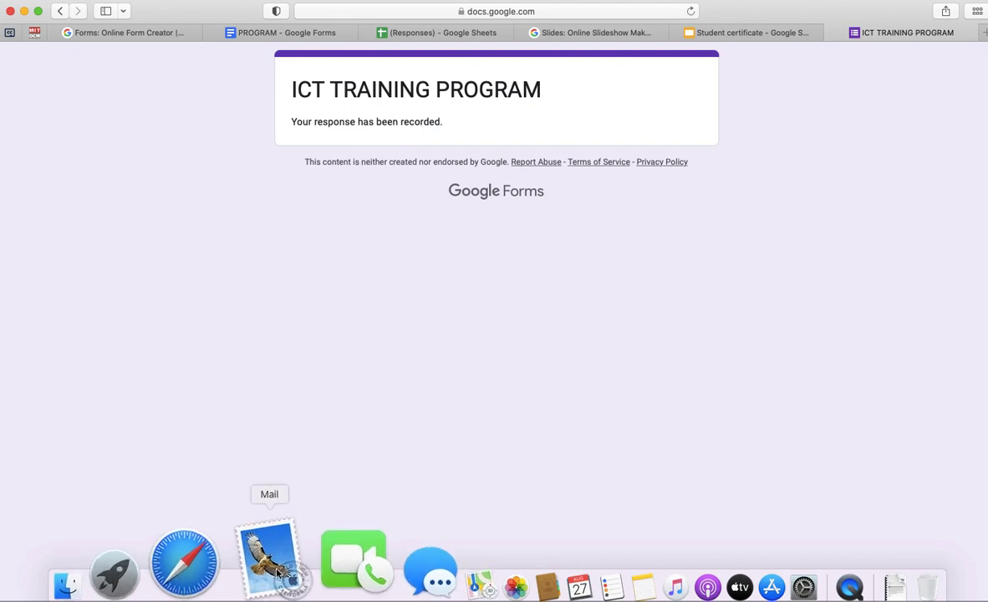
left_click(274, 558)
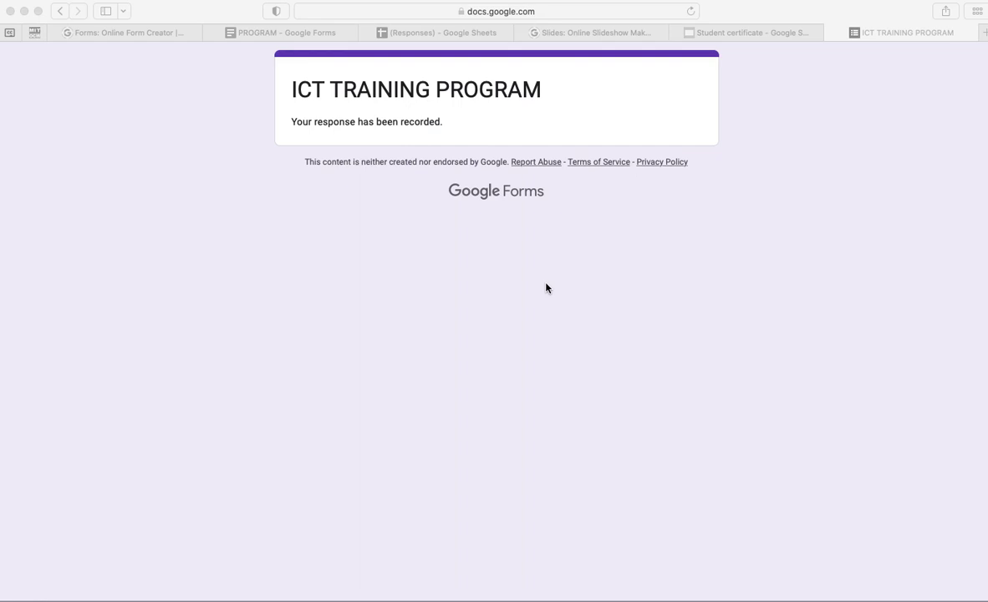
left_click(729, 37)
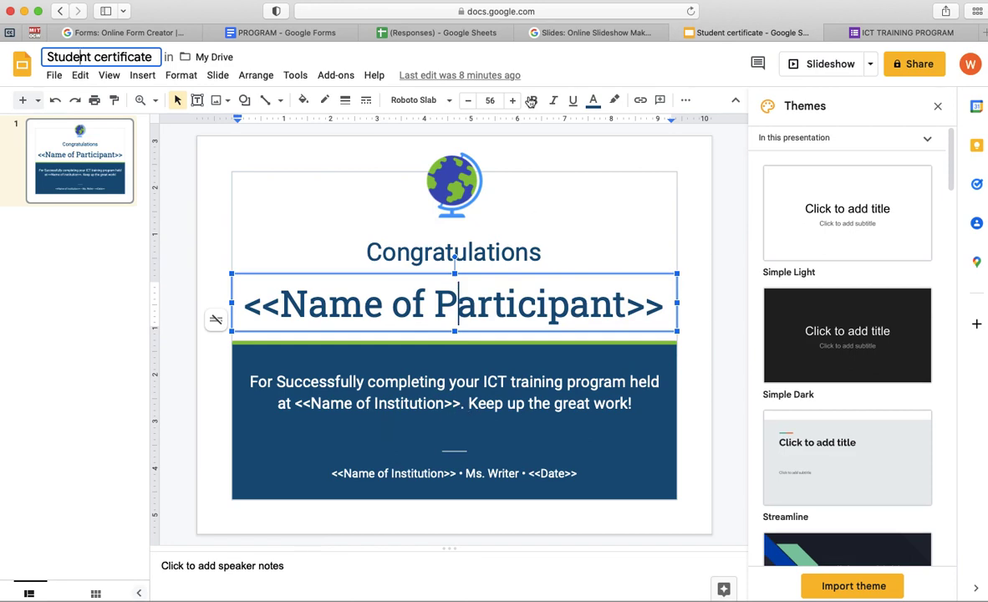
mouse_move(250, 597)
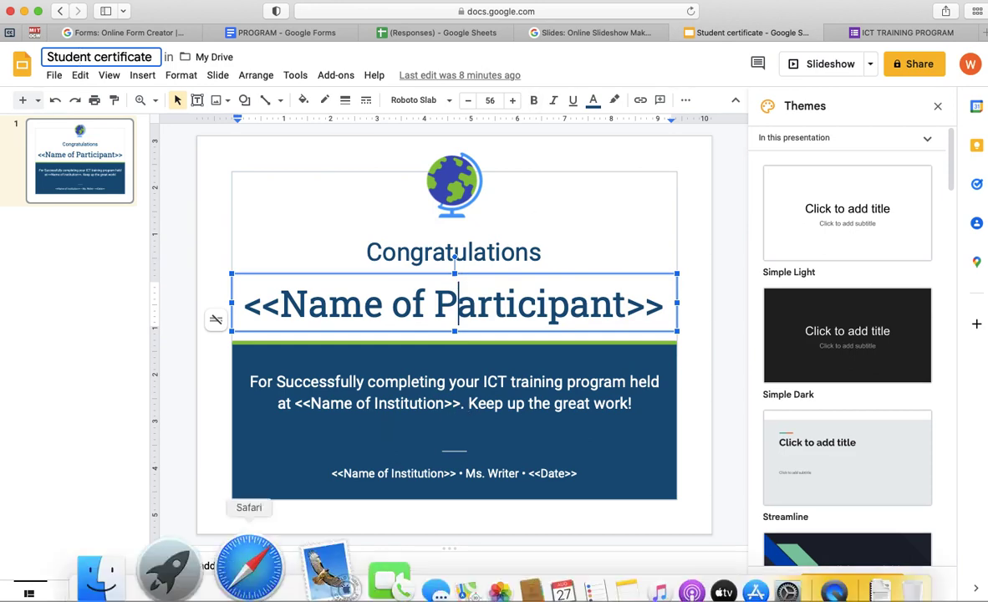
left_click(273, 583)
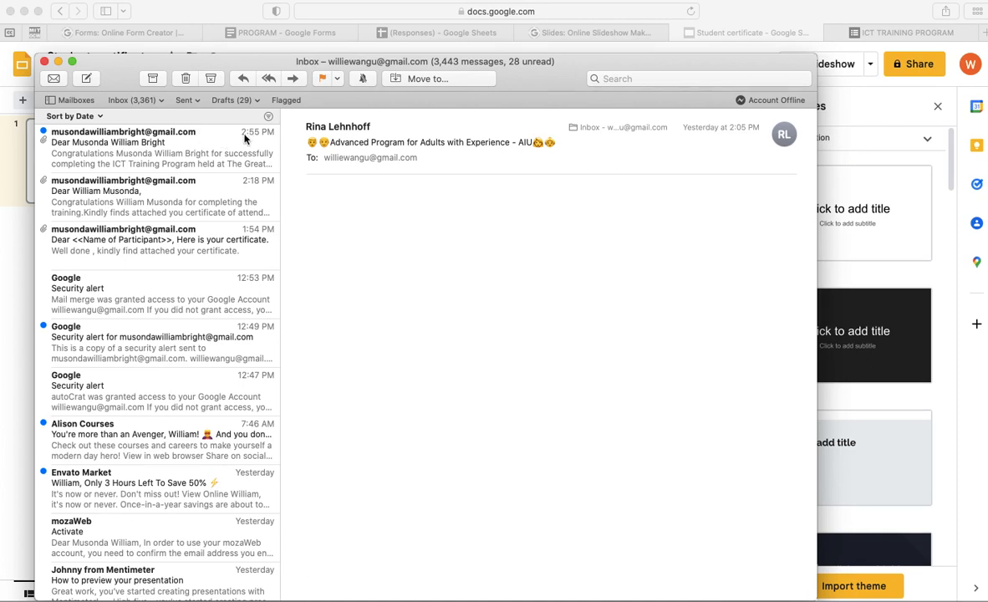
- Open the 2:55 PM certificate email, highlight the participant's name and institution, and open the attached PDF
left_click(122, 155)
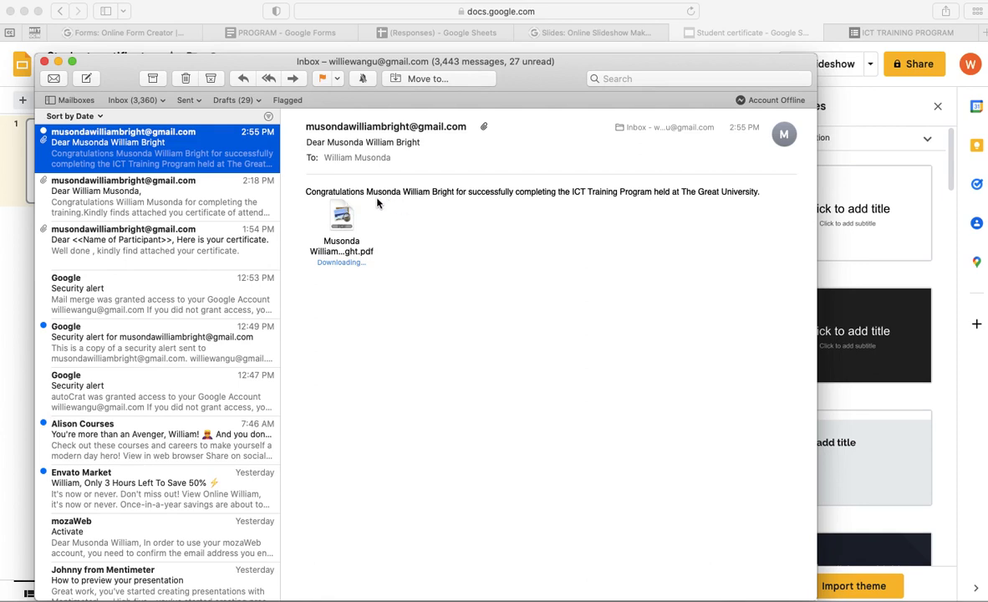
left_click_drag(369, 193, 450, 194)
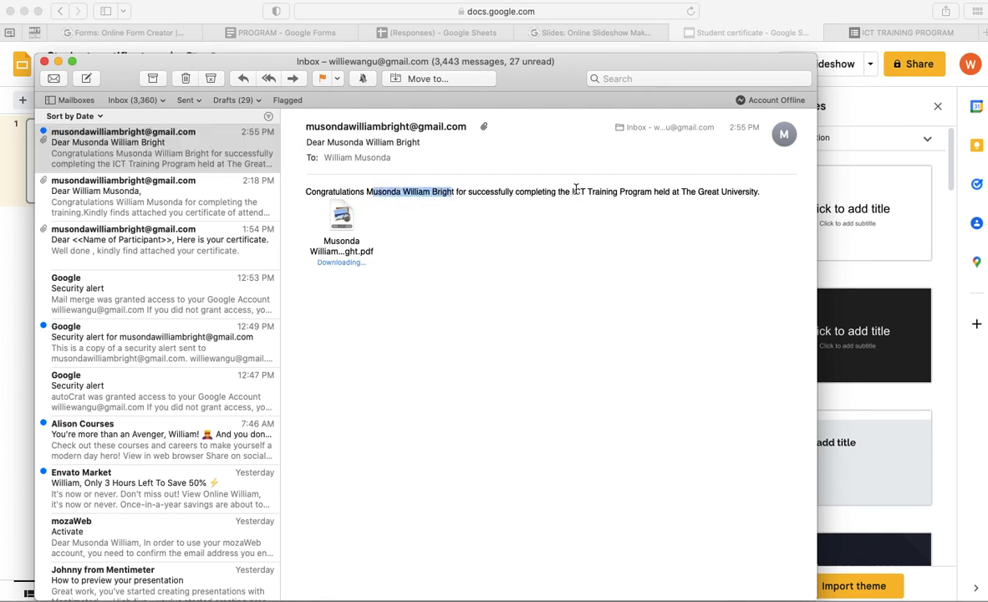
left_click_drag(683, 193, 734, 193)
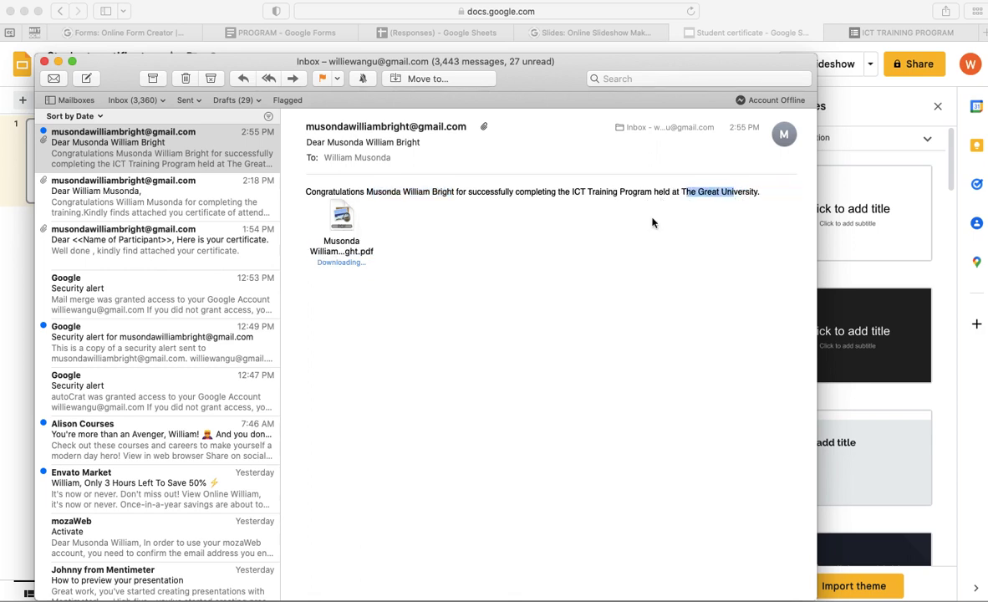
left_click(341, 219)
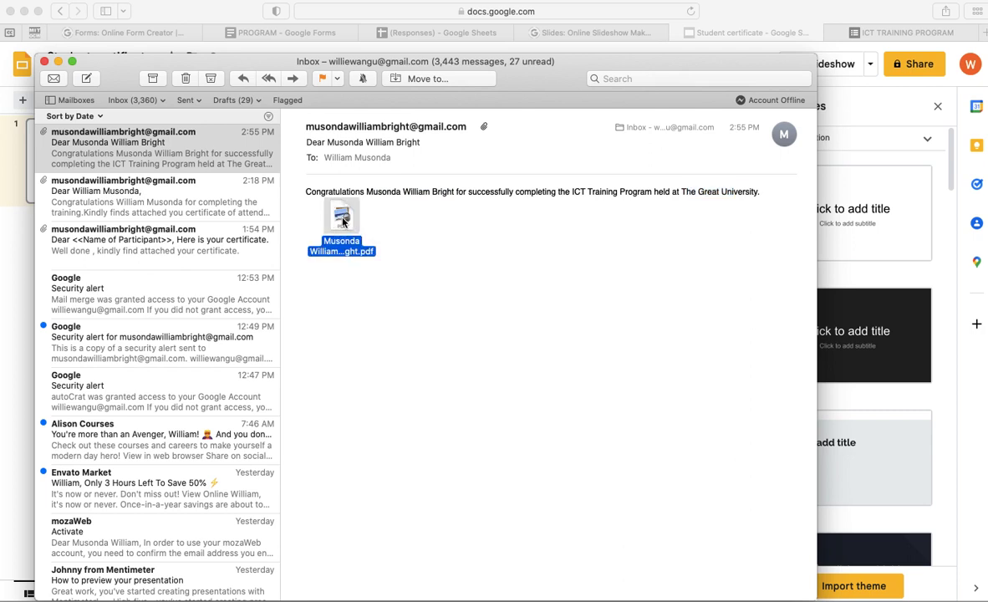
double_click(342, 221)
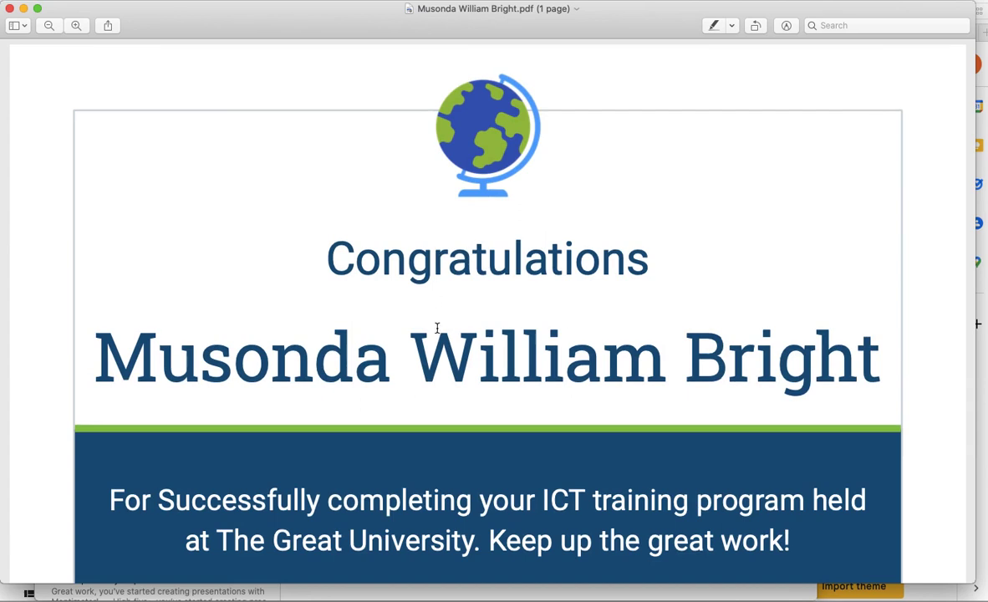
- Scroll the PDF certificate down to its footer to confirm The Great University and 8/27/2022
scroll(437, 329, "down", 3)
scroll(436, 329, "up", 1)
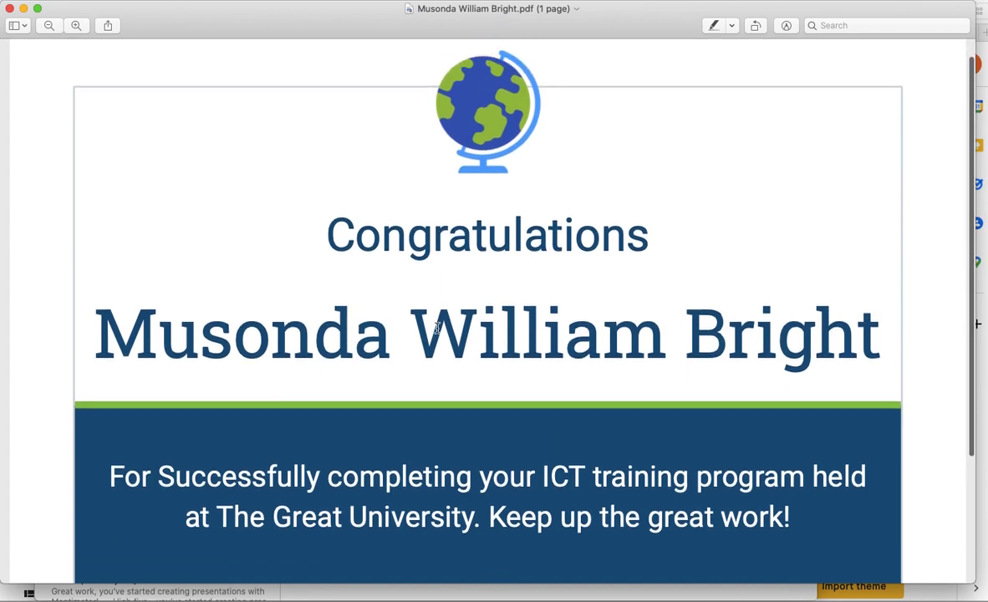
scroll(411, 333, "down", 1)
scroll(411, 338, "down", 3)
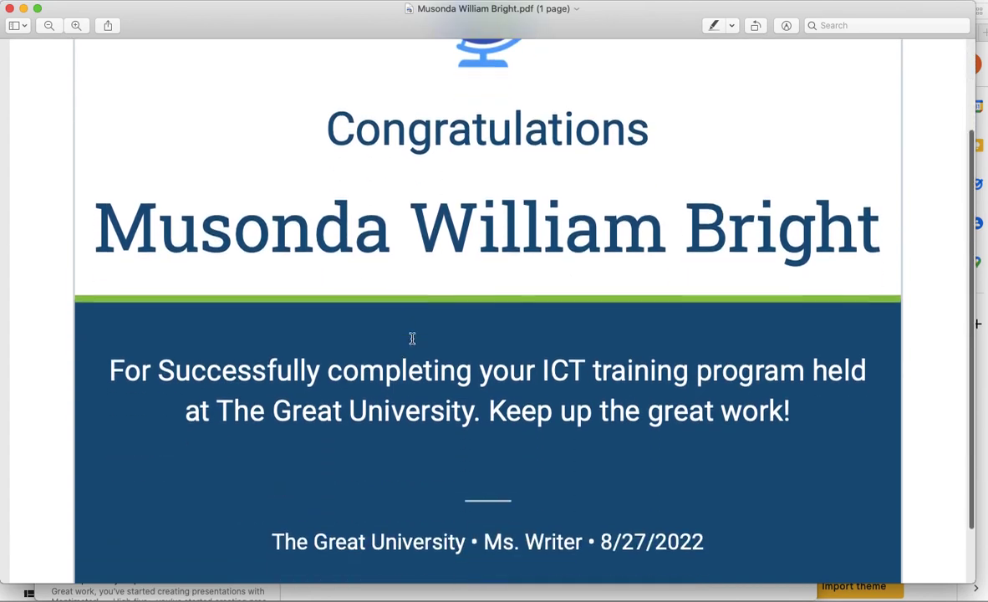
scroll(376, 382, "down", 3)
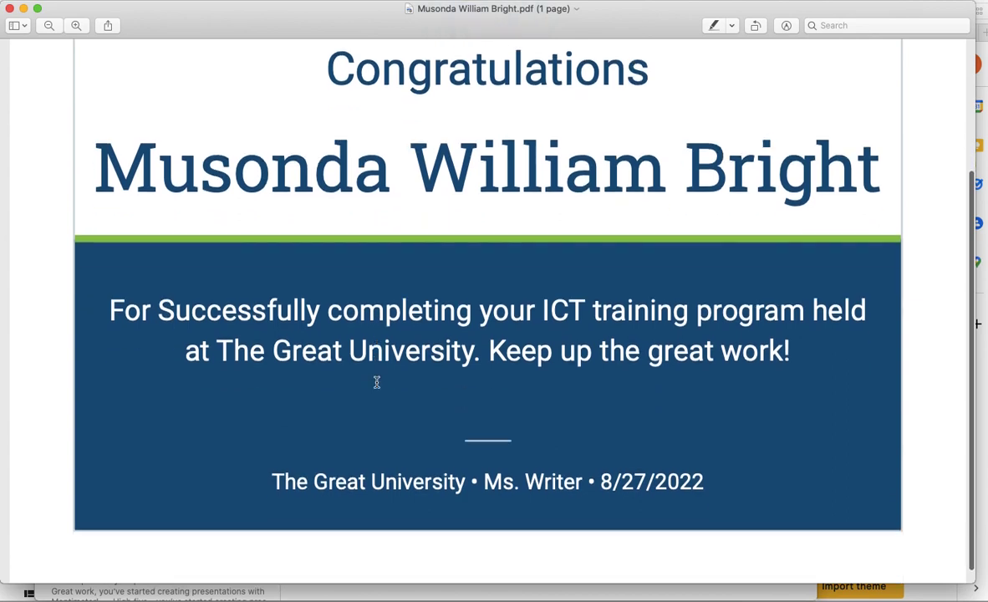